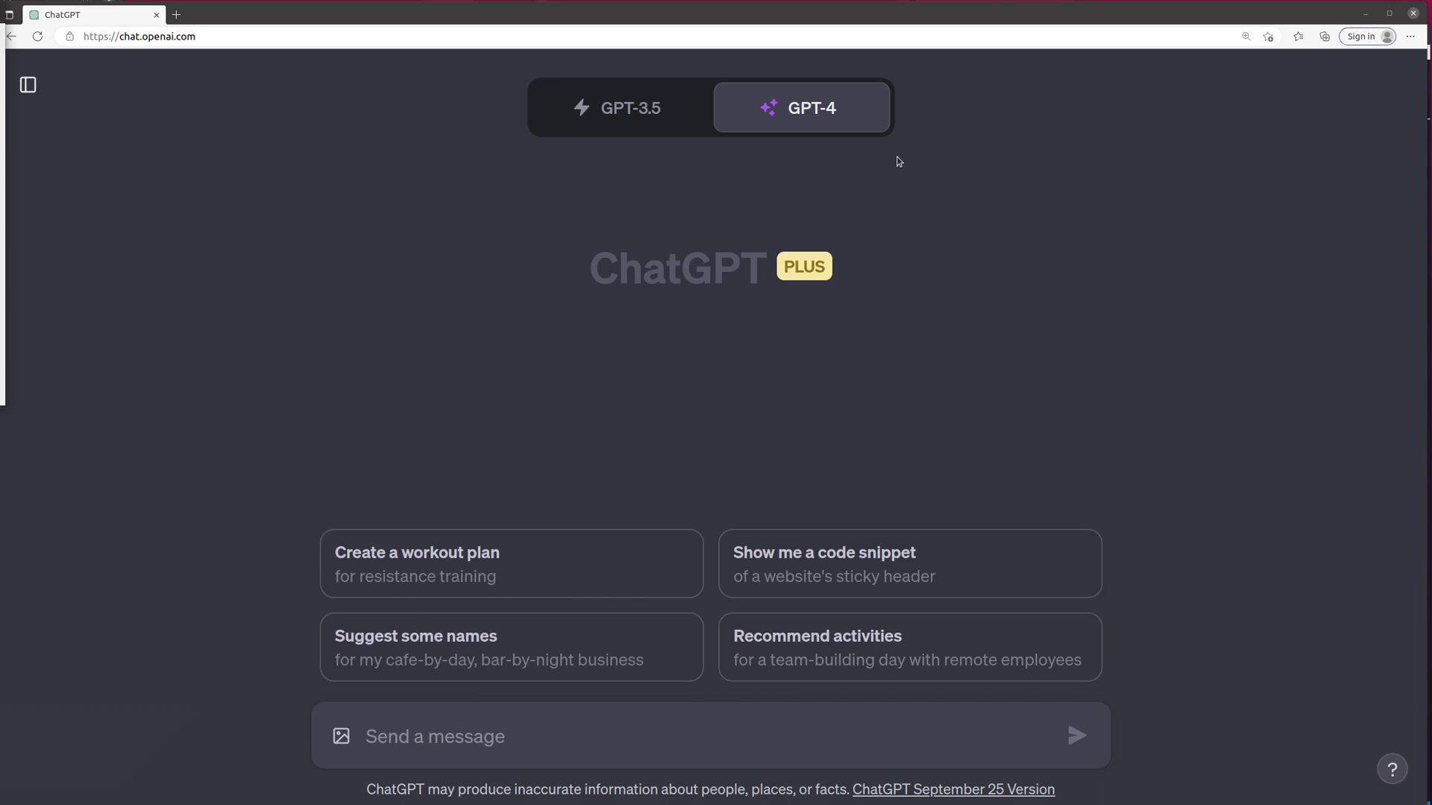
Step: Attach Sample-Invoice-printable.png and send 'tell me everything about this invoice'
{"action": "mouse_move", "coordinate": [776, 104]}
{"action": "left_click", "coordinate": [341, 737]}
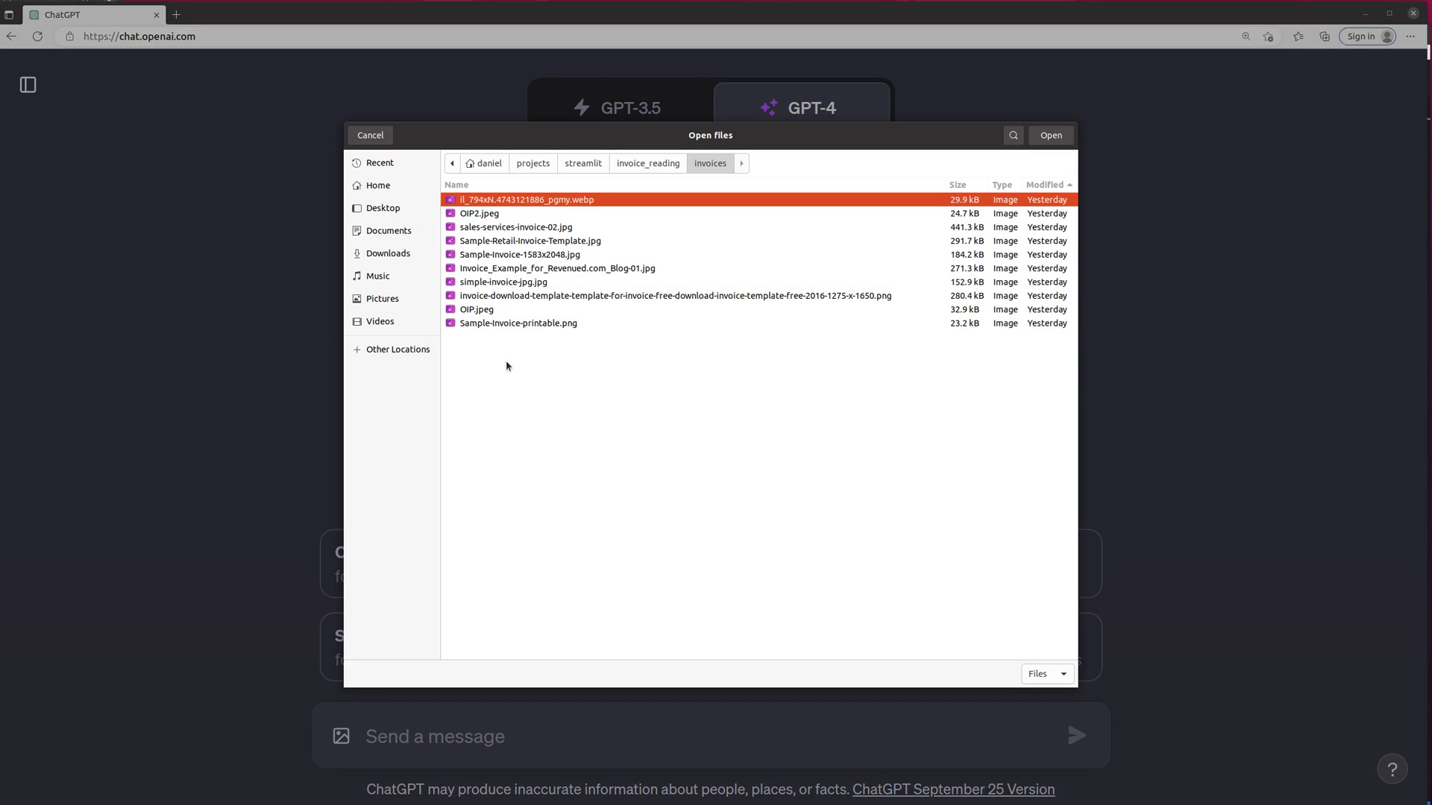
{"action": "left_click", "coordinate": [497, 324]}
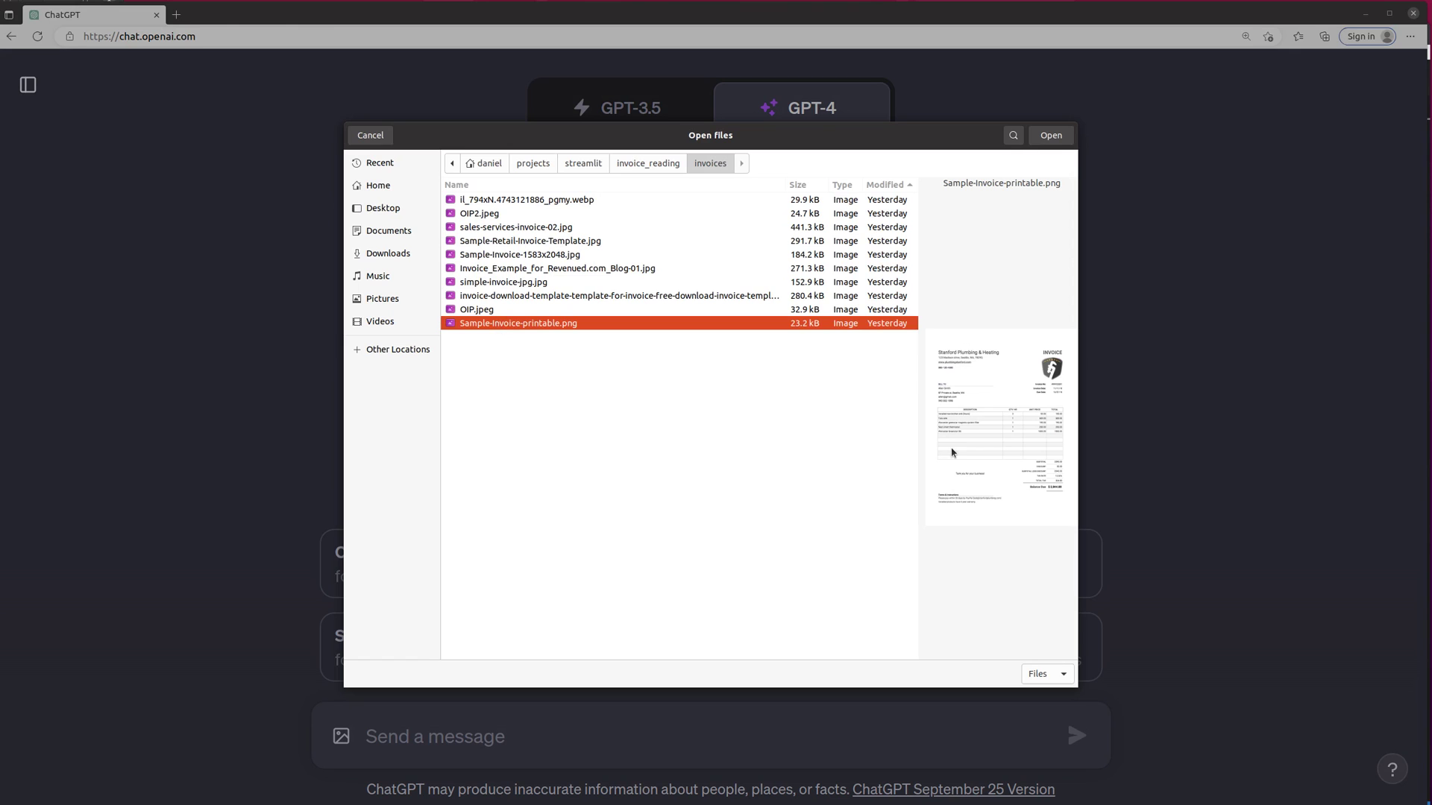
{"action": "left_click", "coordinate": [1051, 135]}
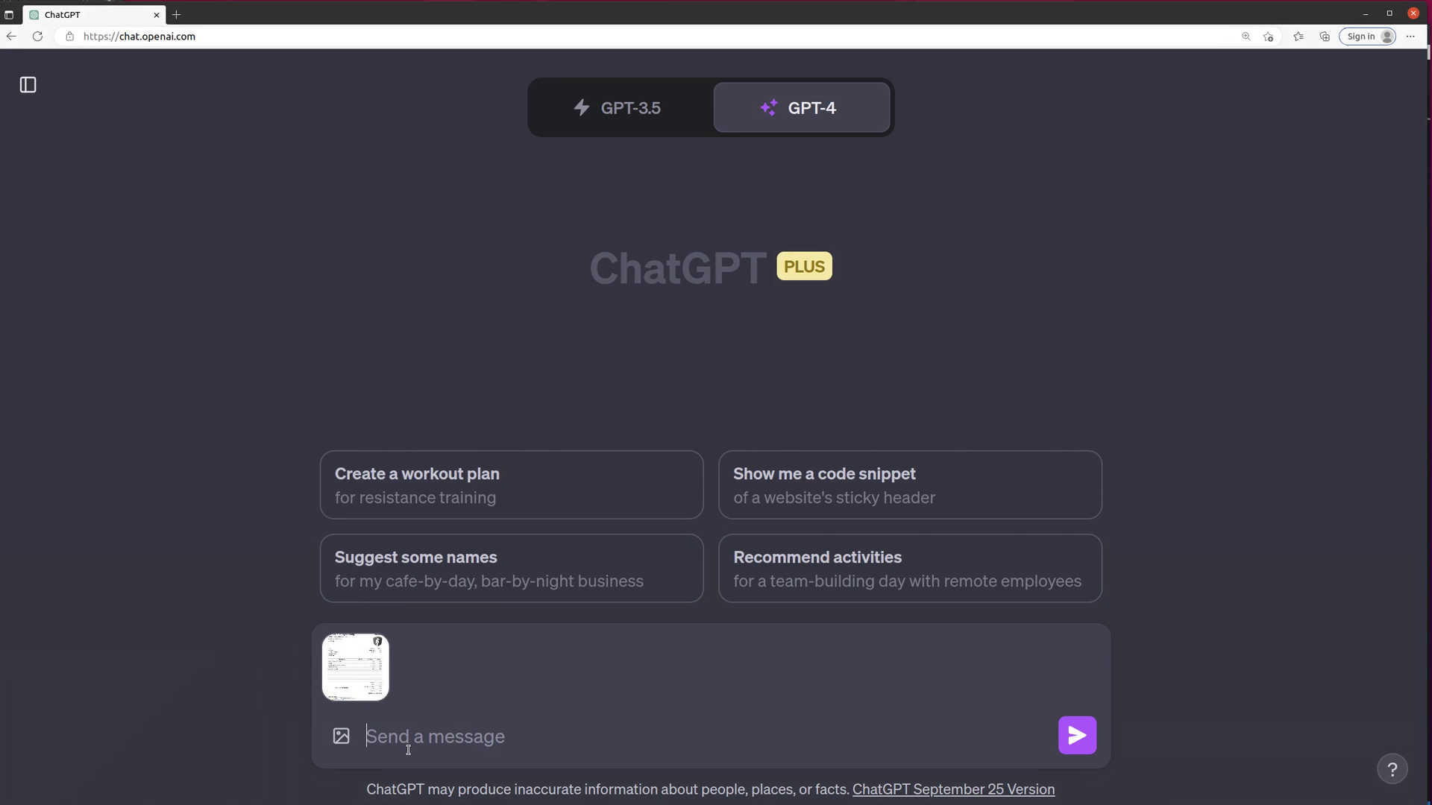
{"action": "type", "text": "tell me"}
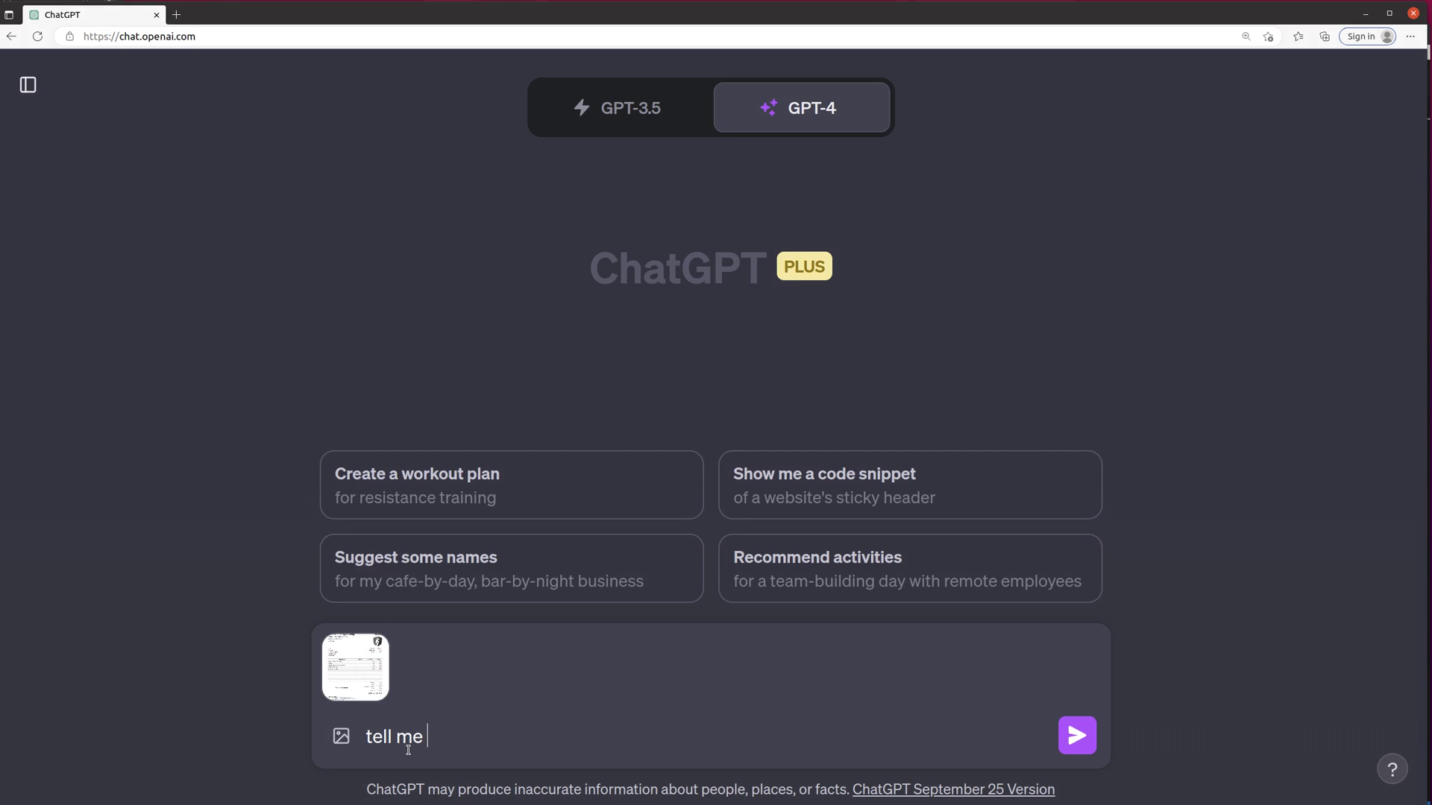
{"action": "type", "text": " everything about t"}
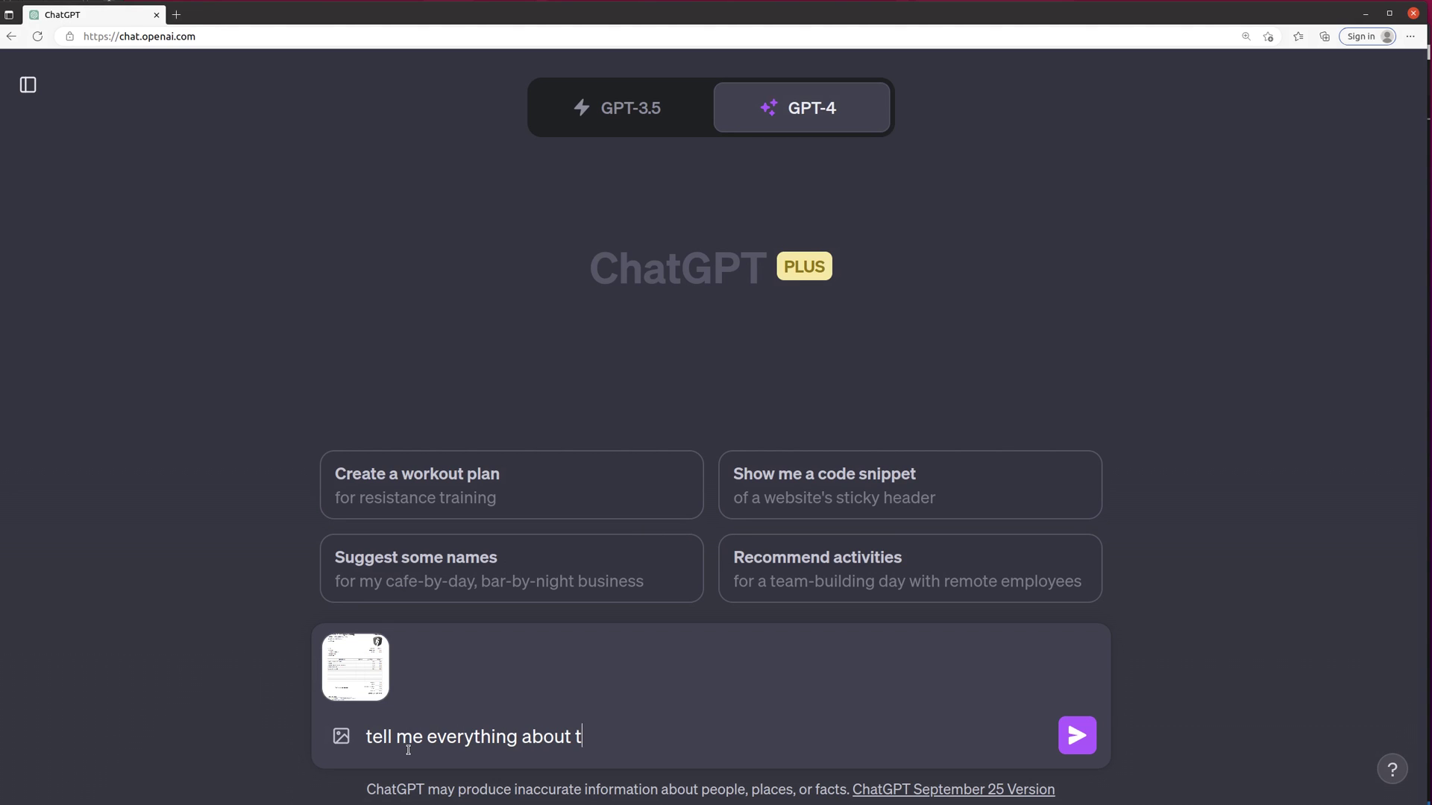
{"action": "type", "text": "his invoice"}
{"action": "key", "text": "Return"}
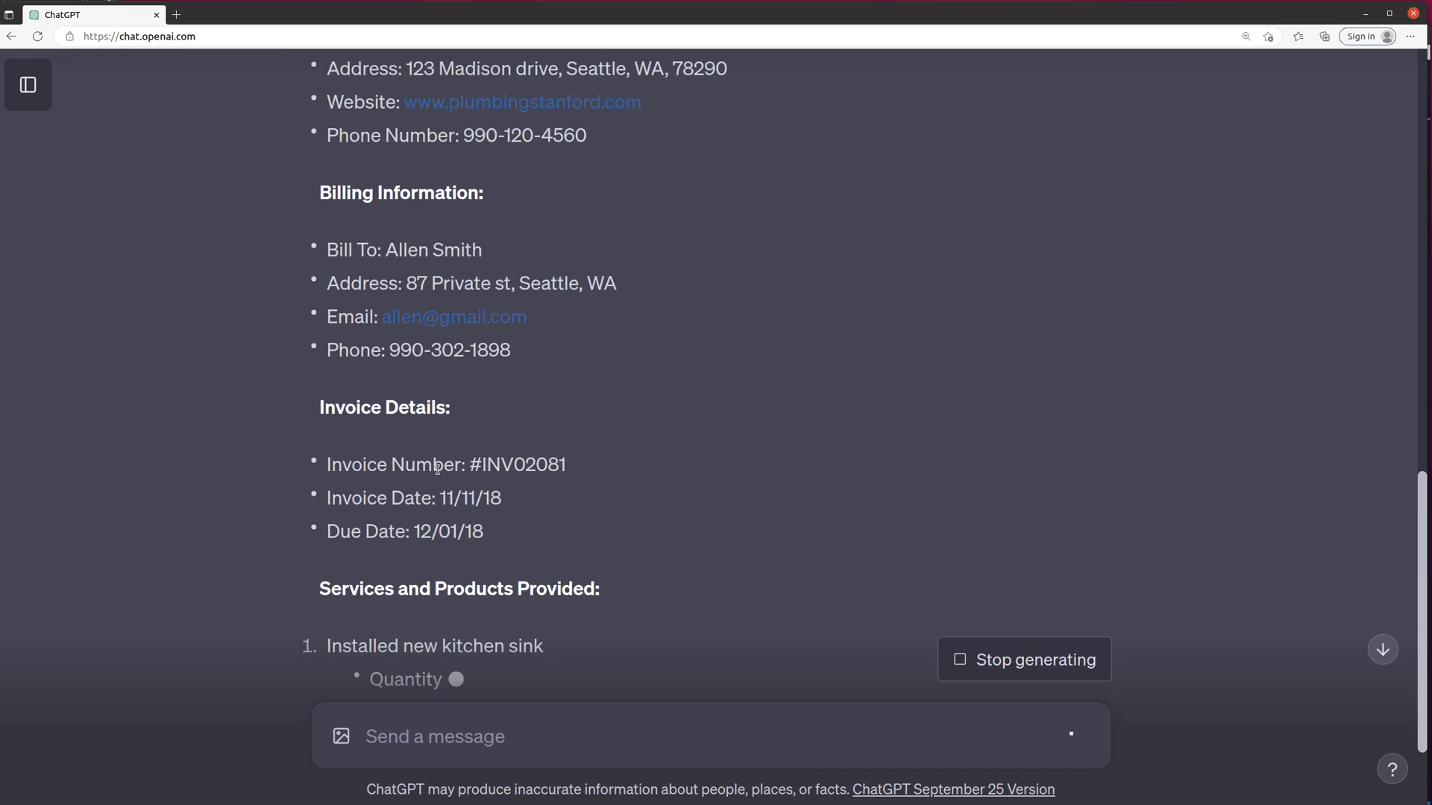
Step: Scroll through the invoice image and GPT-4's reply until it ends with the $2,844.80 balance due
{"action": "scroll", "coordinate": [462, 454], "scroll_direction": "up", "scroll_amount": 6}
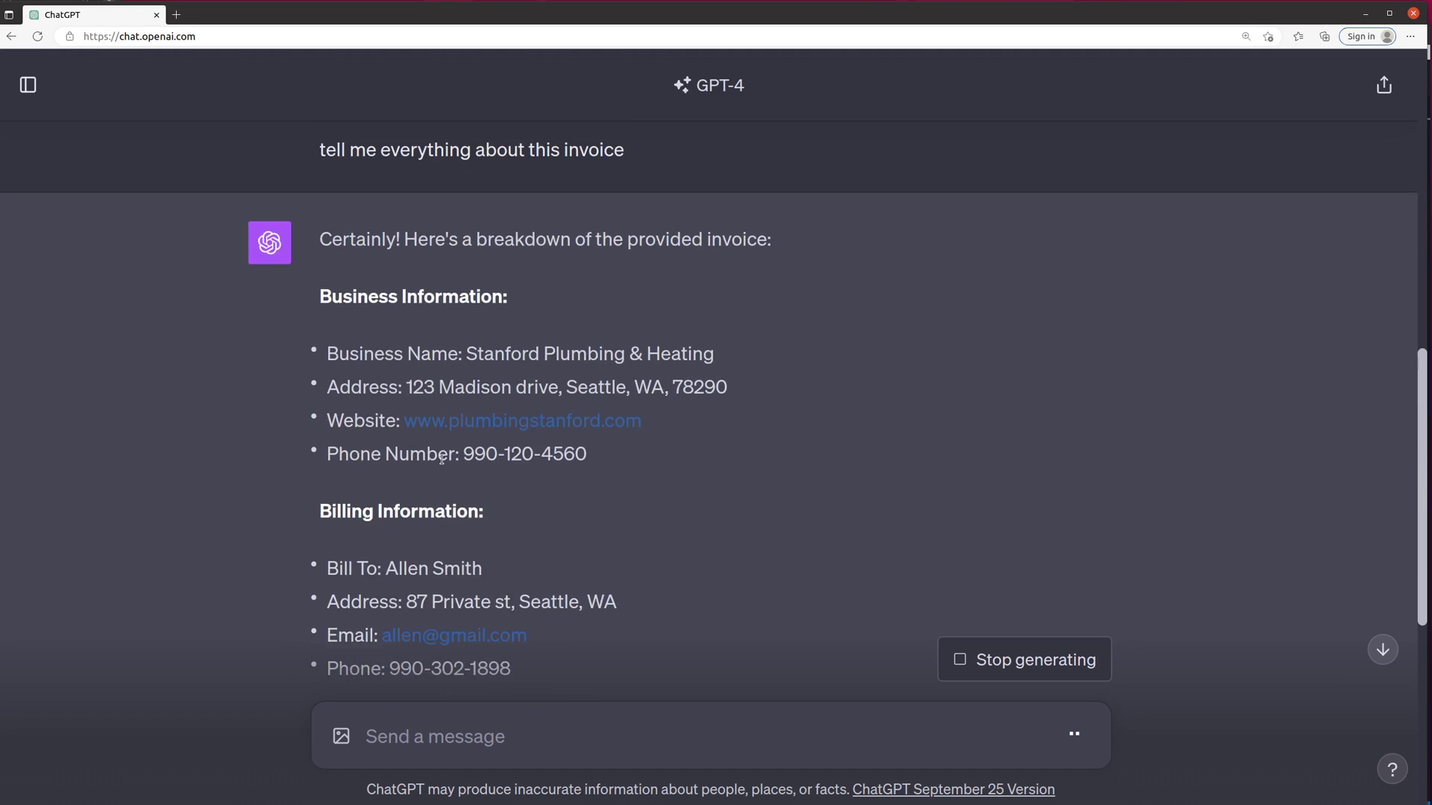
{"action": "scroll", "coordinate": [510, 436], "scroll_direction": "up", "scroll_amount": 10}
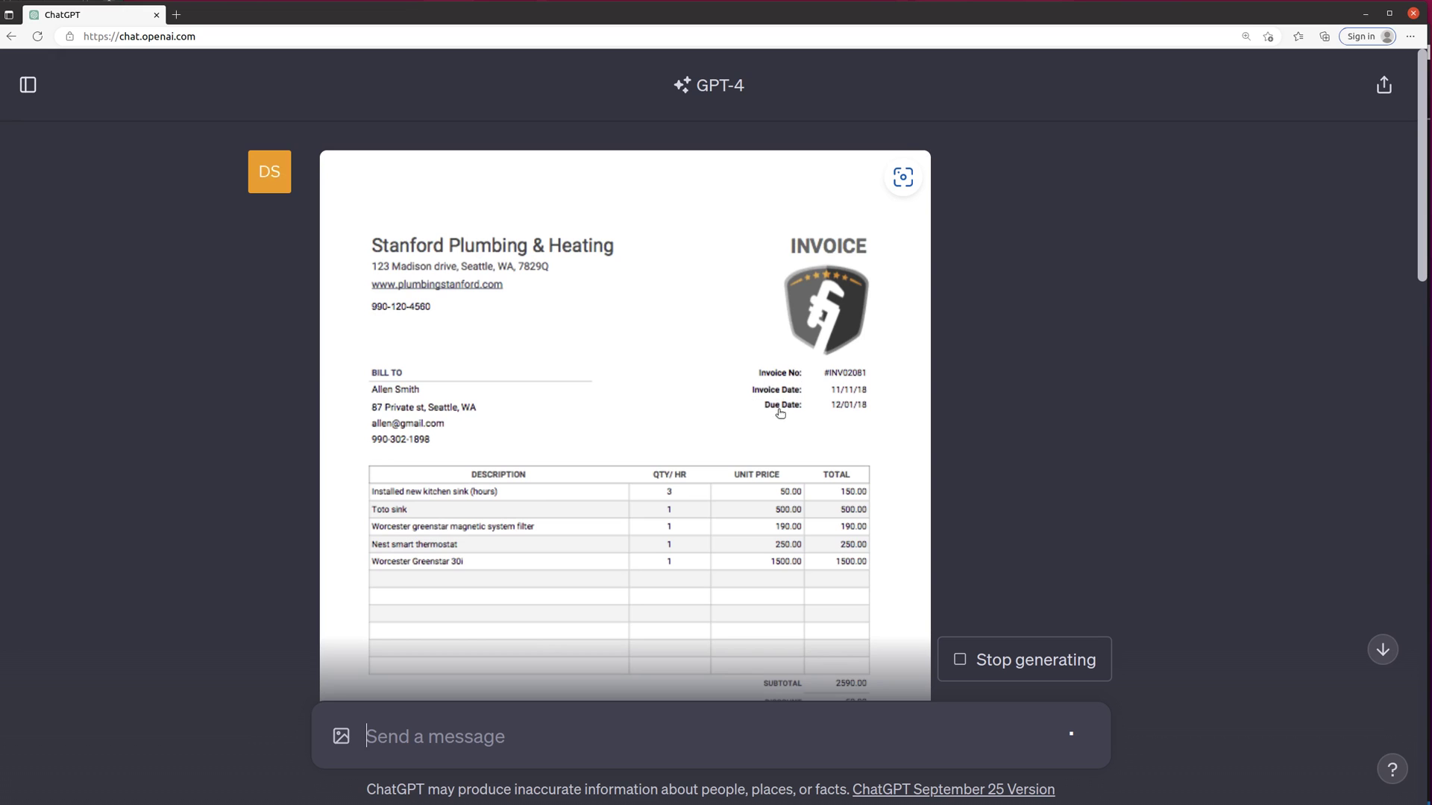
{"action": "scroll", "coordinate": [684, 417], "scroll_direction": "down", "scroll_amount": 2}
{"action": "scroll", "coordinate": [684, 418], "scroll_direction": "down", "scroll_amount": 10}
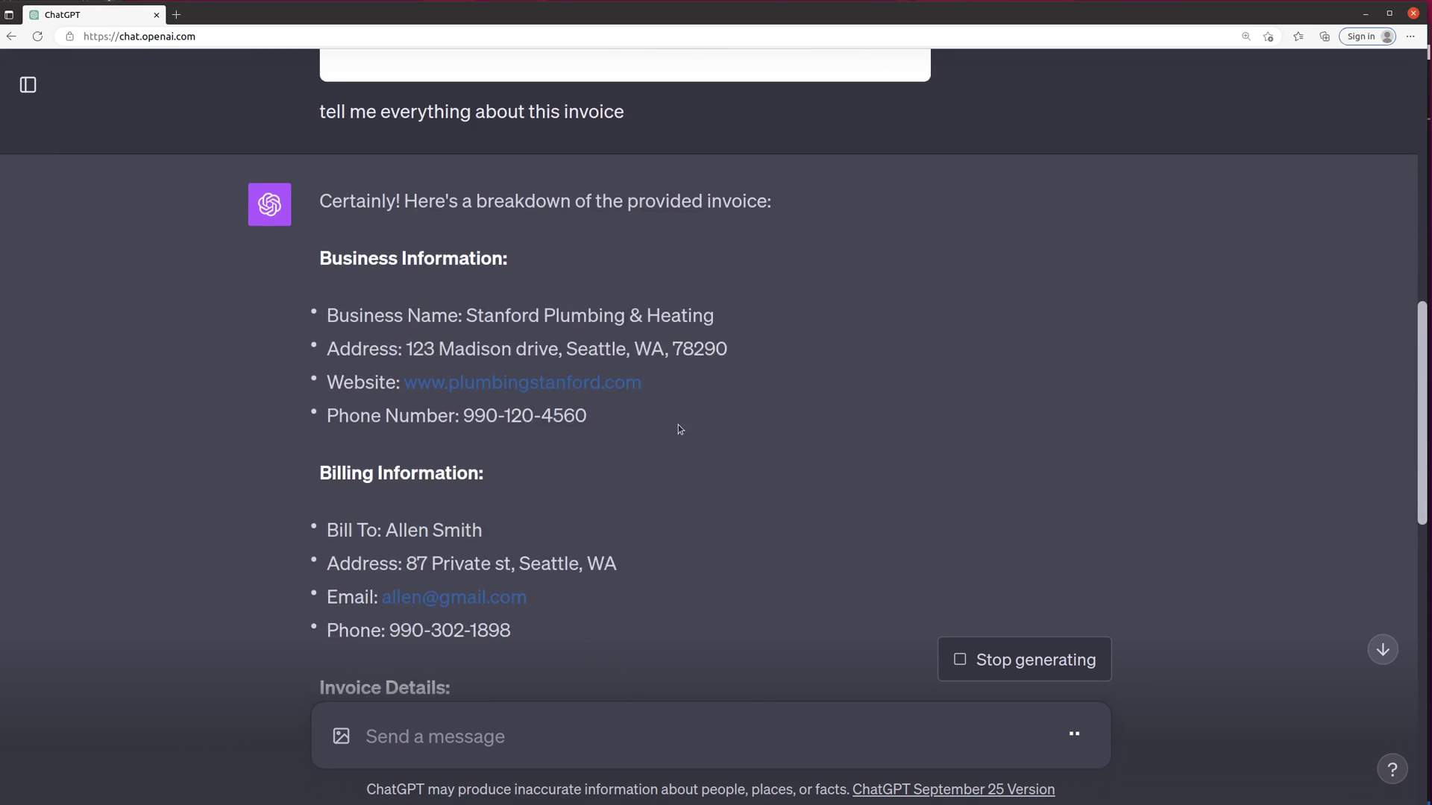
{"action": "scroll", "coordinate": [678, 426], "scroll_direction": "down", "scroll_amount": 1}
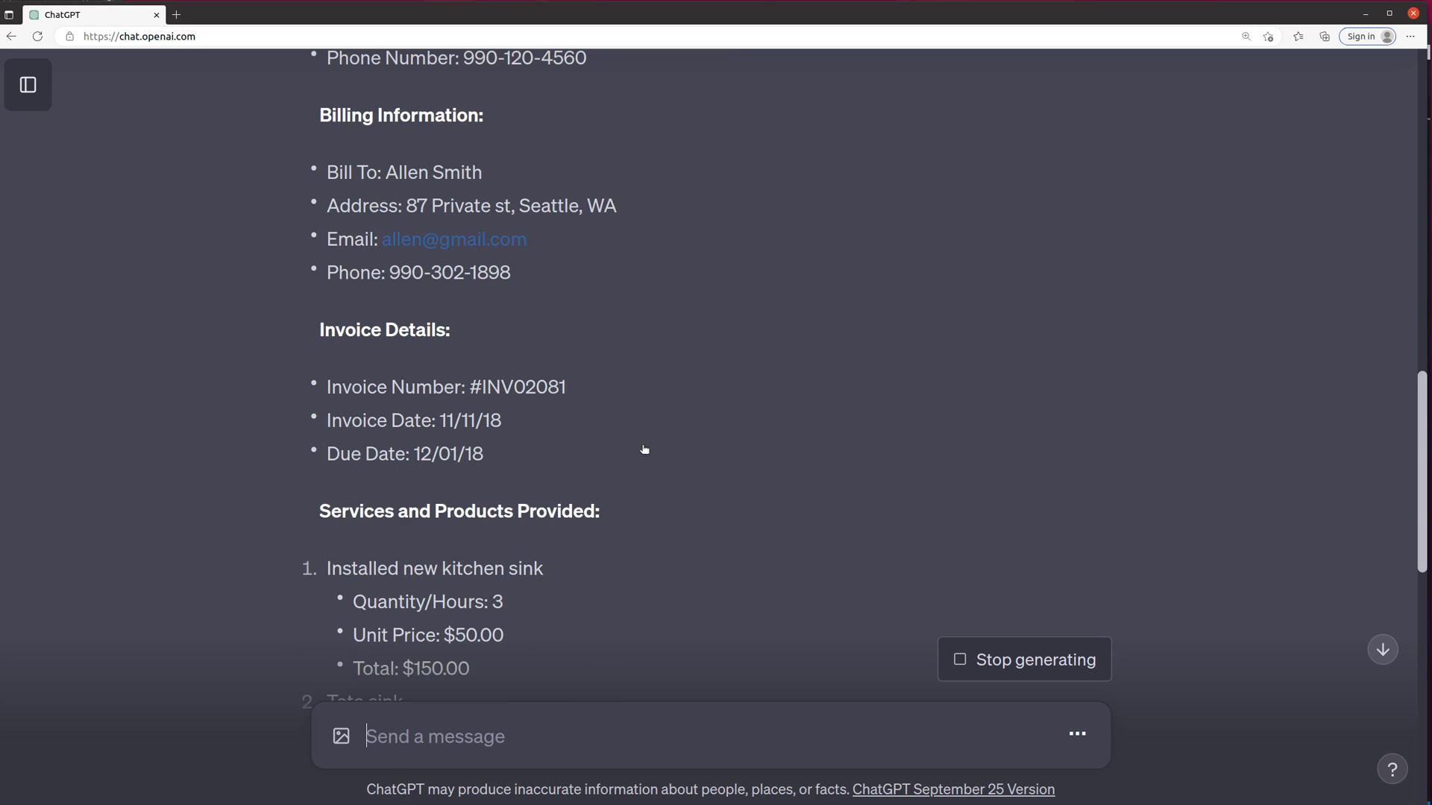
{"action": "scroll", "coordinate": [652, 451], "scroll_direction": "up", "scroll_amount": 11}
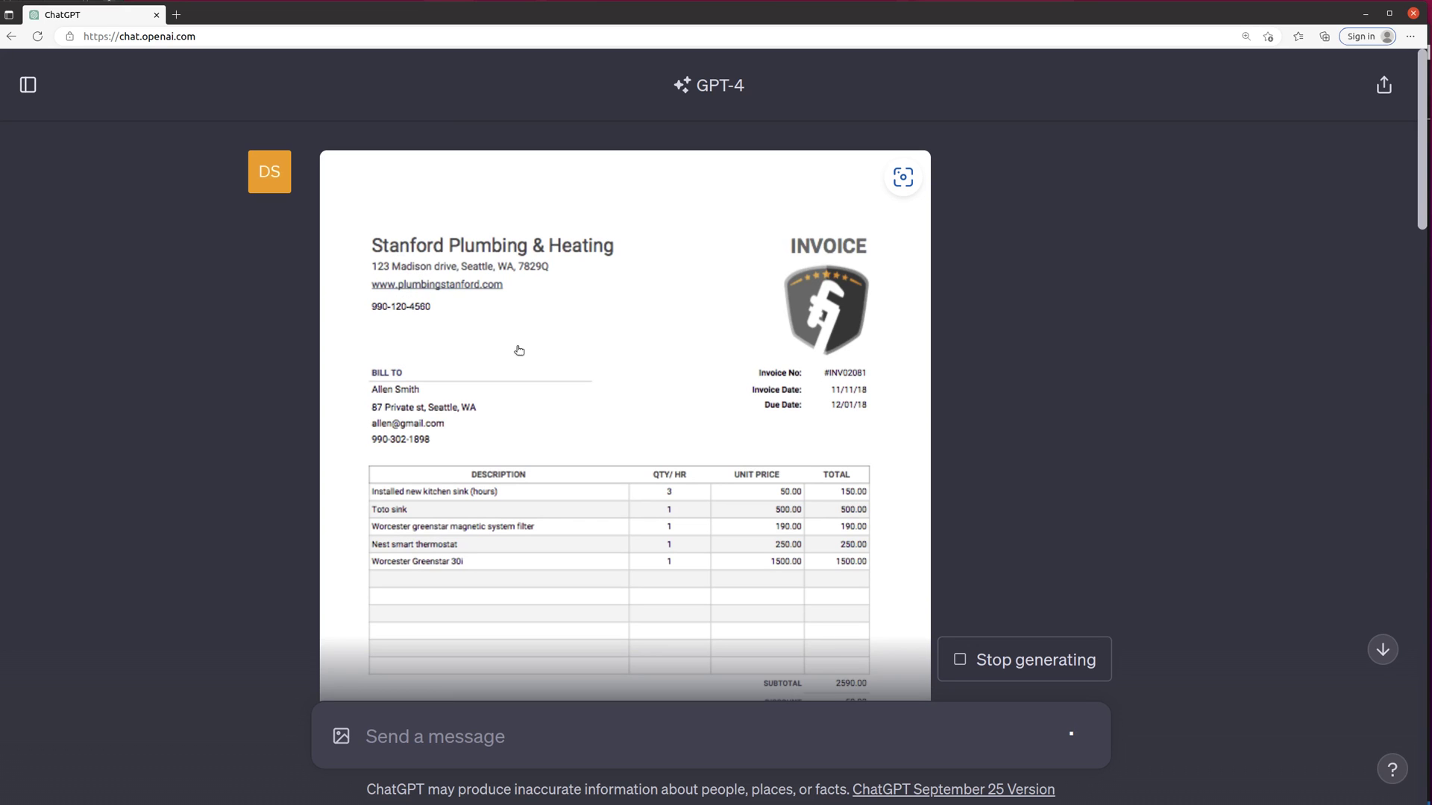
{"action": "scroll", "coordinate": [537, 385], "scroll_direction": "down", "scroll_amount": 10}
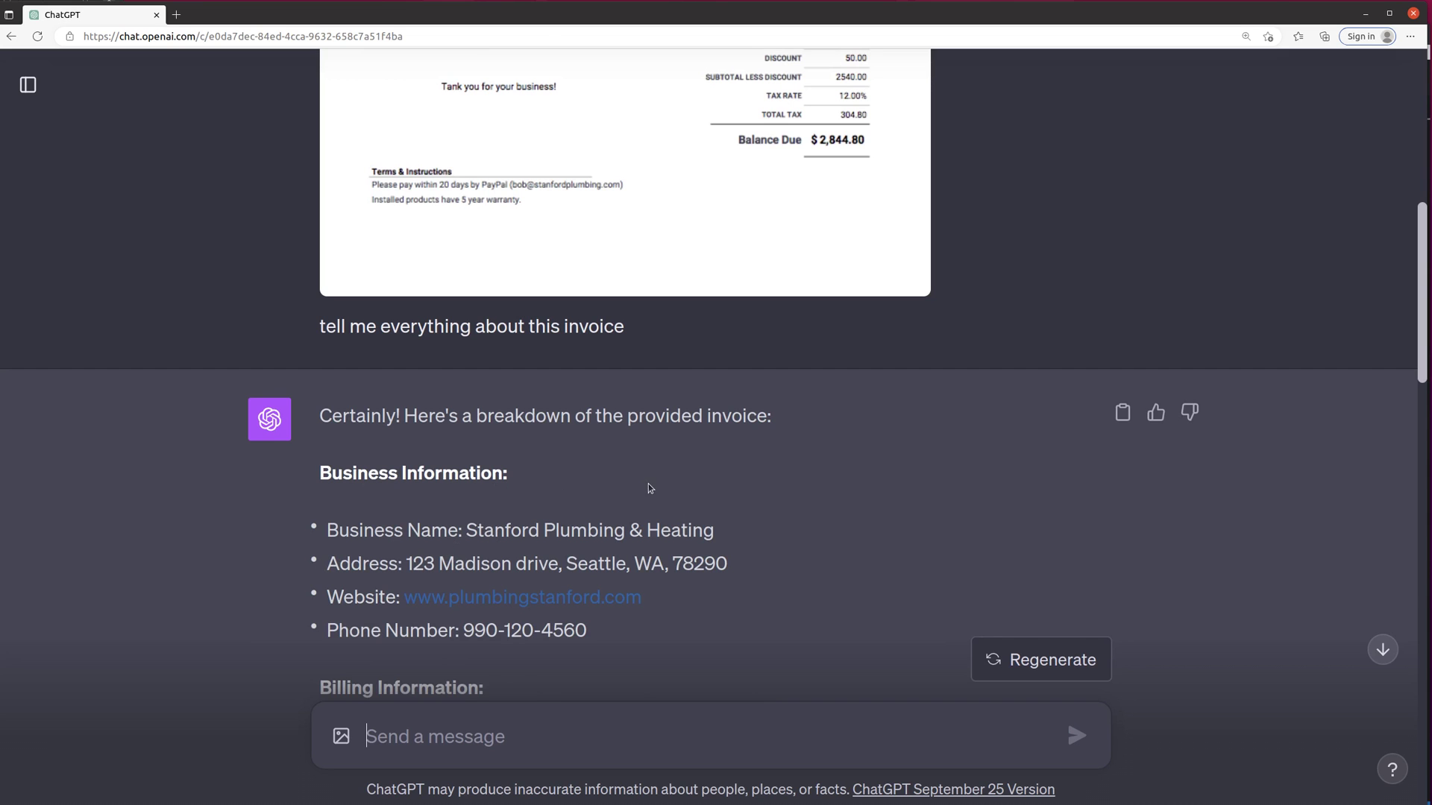
{"action": "scroll", "coordinate": [650, 488], "scroll_direction": "up", "scroll_amount": 3}
{"action": "scroll", "coordinate": [649, 485], "scroll_direction": "down", "scroll_amount": 6}
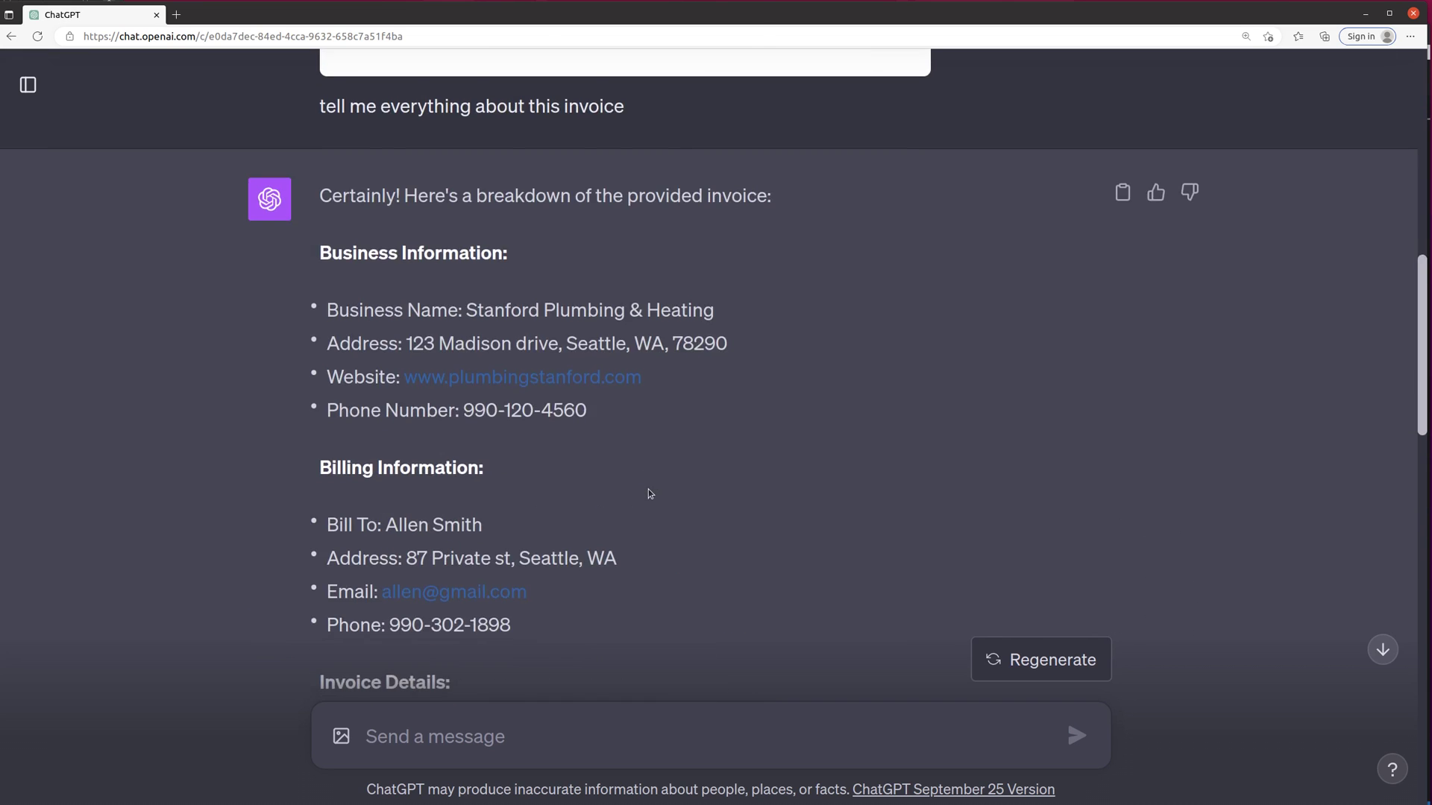
{"action": "scroll", "coordinate": [650, 492], "scroll_direction": "down", "scroll_amount": 10}
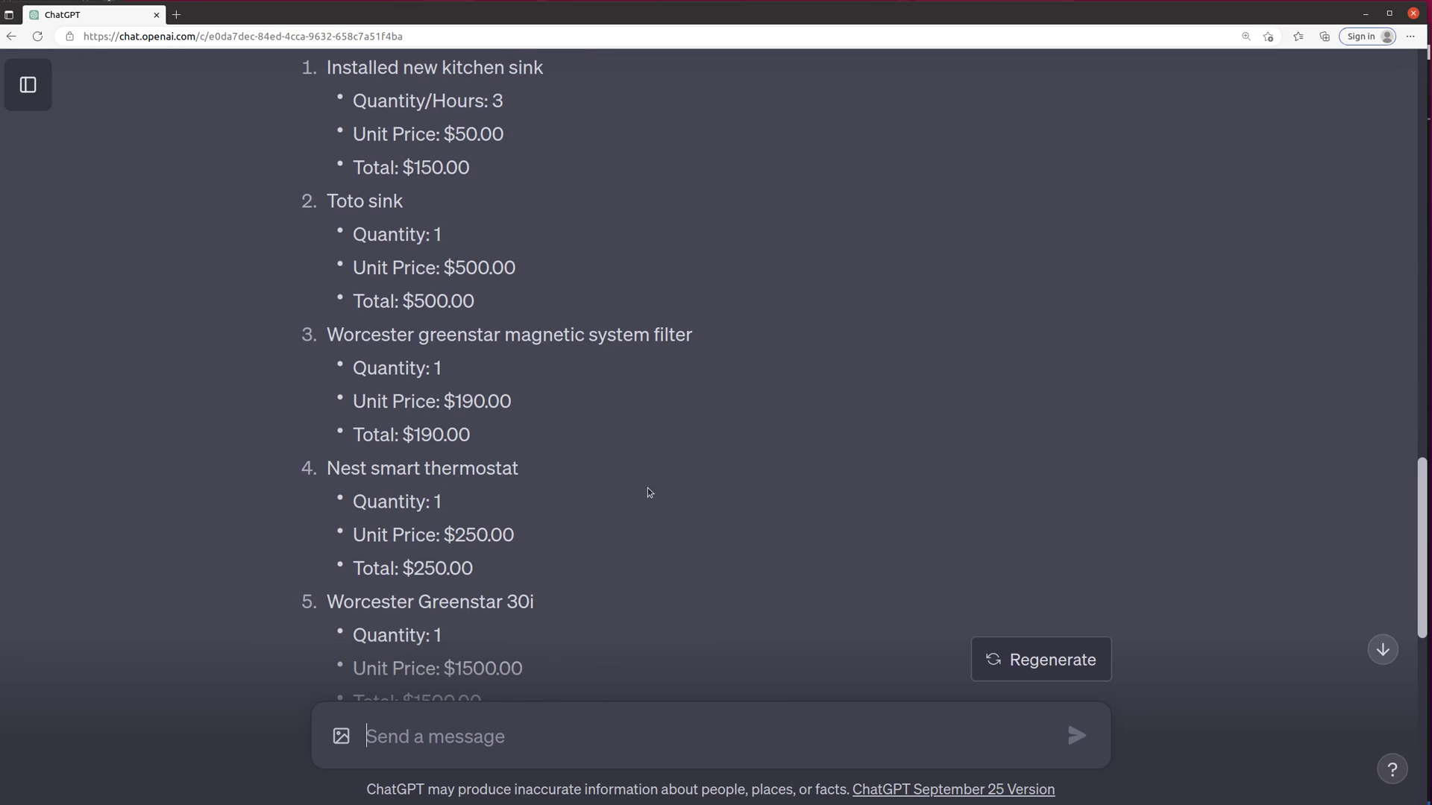
{"action": "scroll", "coordinate": [597, 320], "scroll_direction": "up", "scroll_amount": 1}
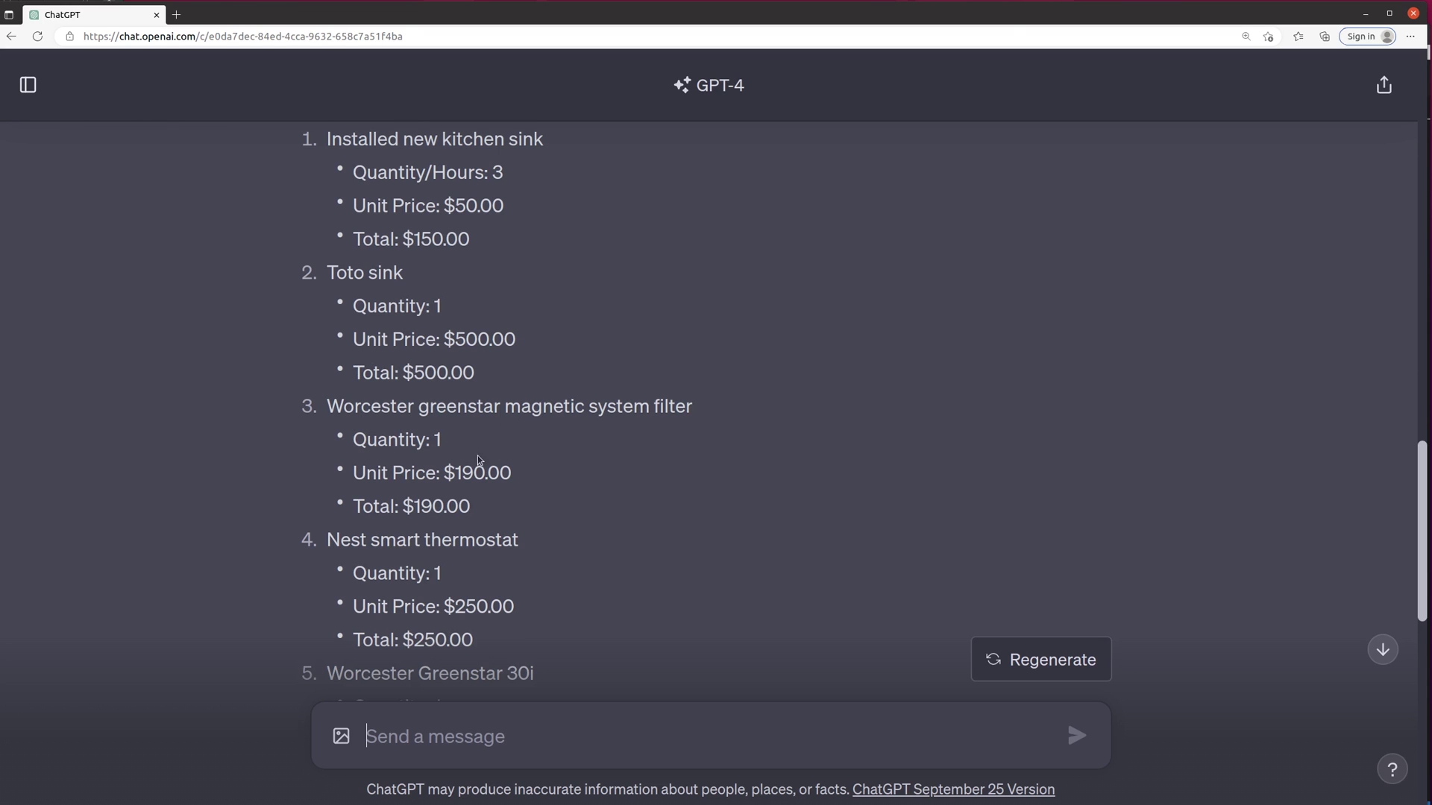
{"action": "scroll", "coordinate": [559, 418], "scroll_direction": "down", "scroll_amount": 7}
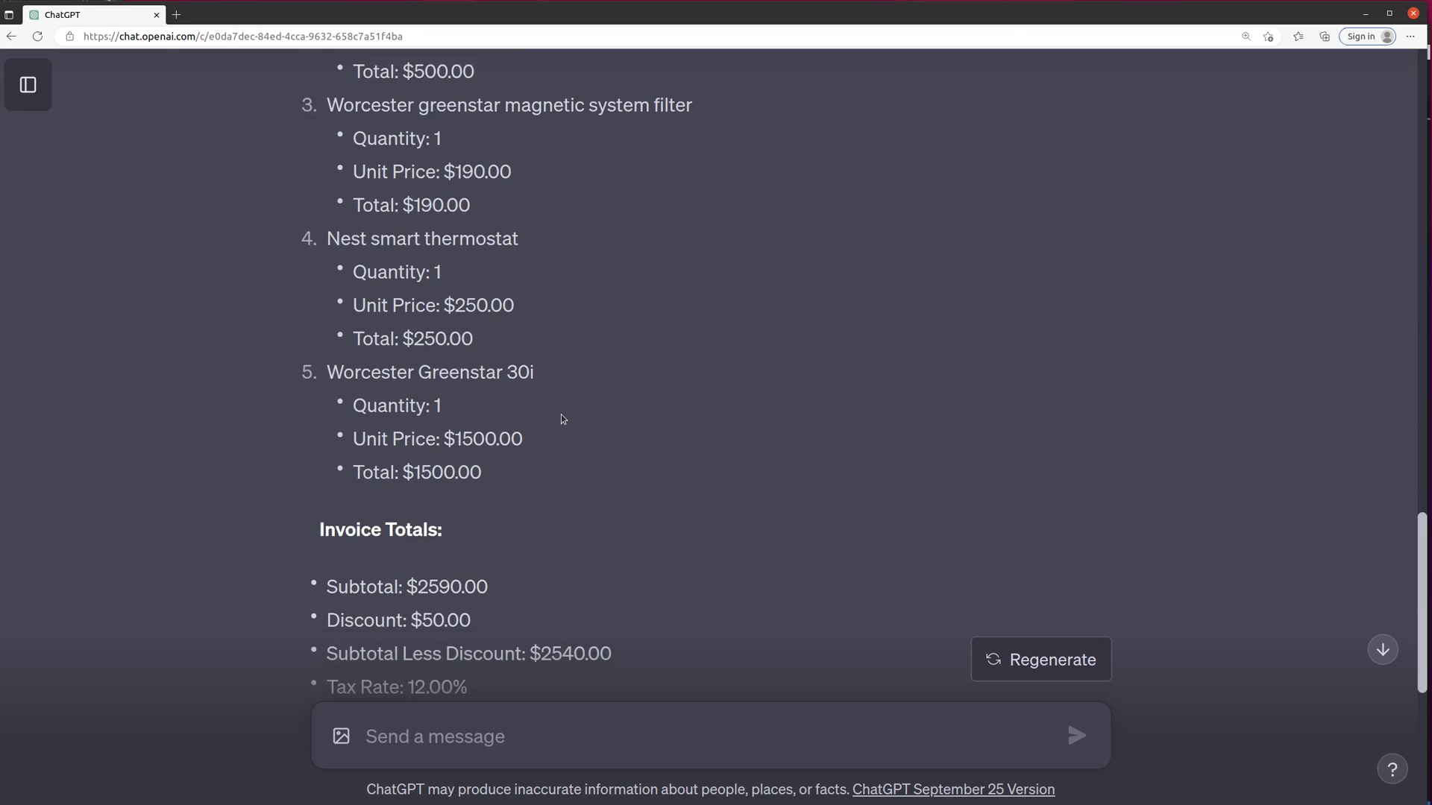
{"action": "scroll", "coordinate": [563, 420], "scroll_direction": "down", "scroll_amount": 1}
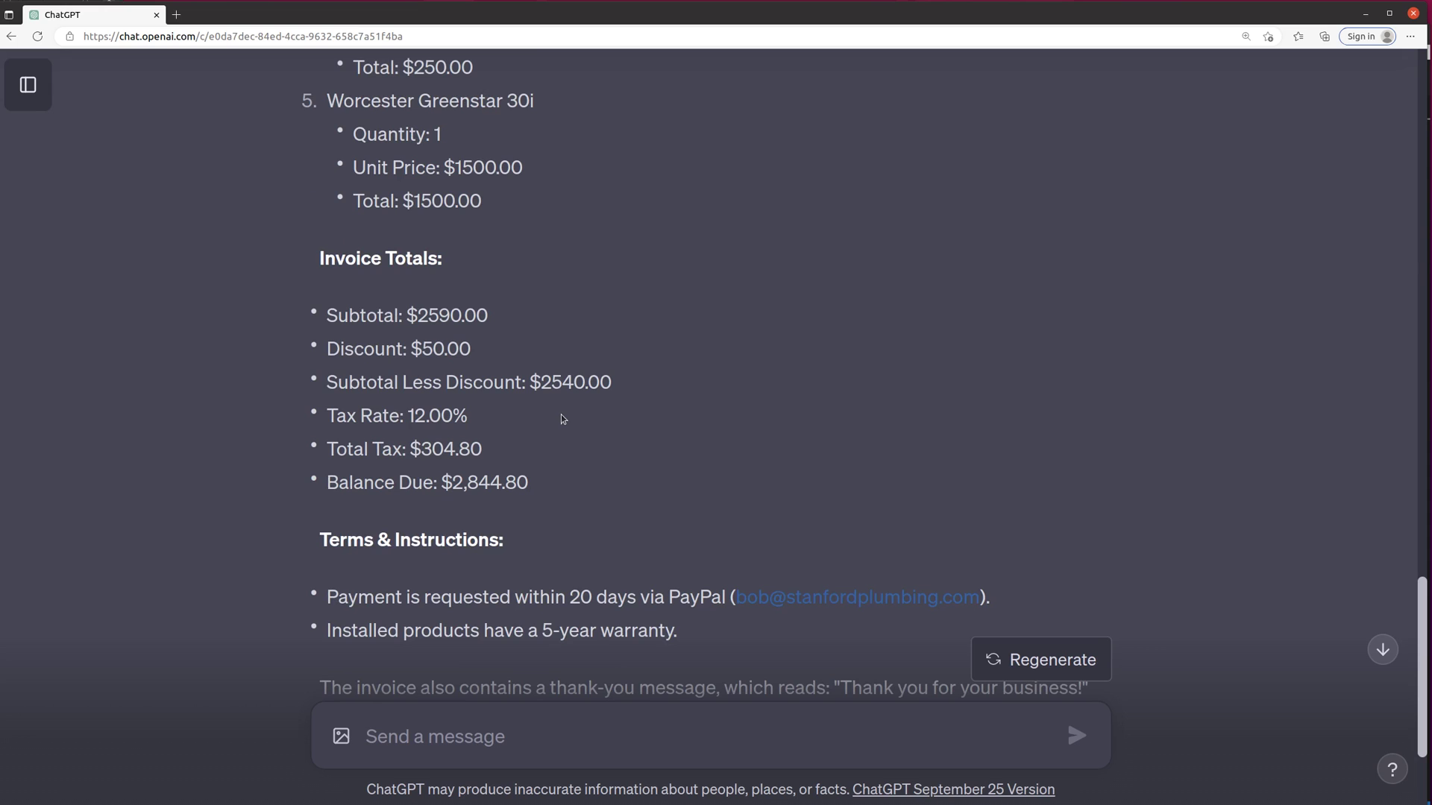
{"action": "scroll", "coordinate": [565, 422], "scroll_direction": "down", "scroll_amount": 2}
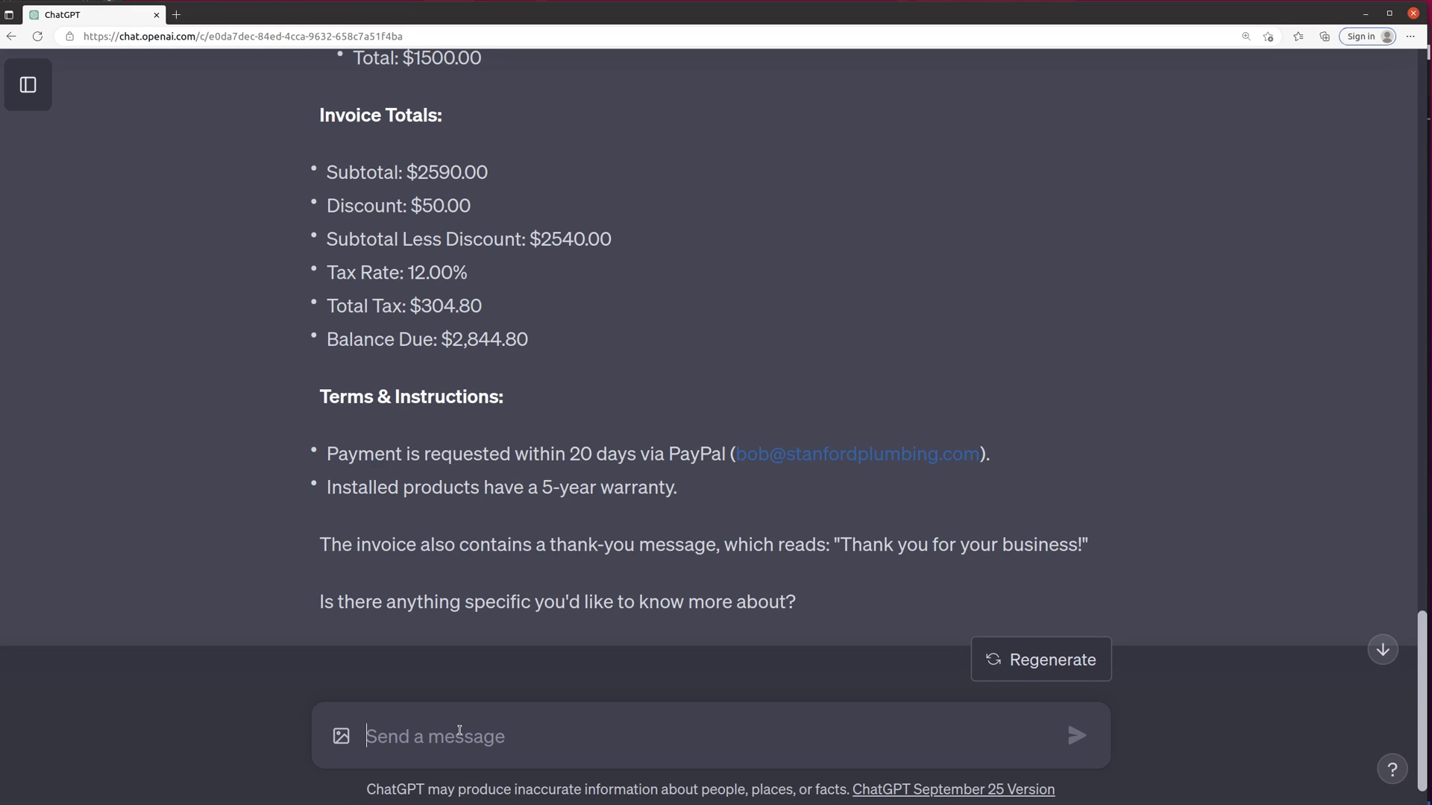
Step: Request the invoice as CSV, one record per line item, repeating vendor name and invoice number
{"action": "type", "text": "please provid"}
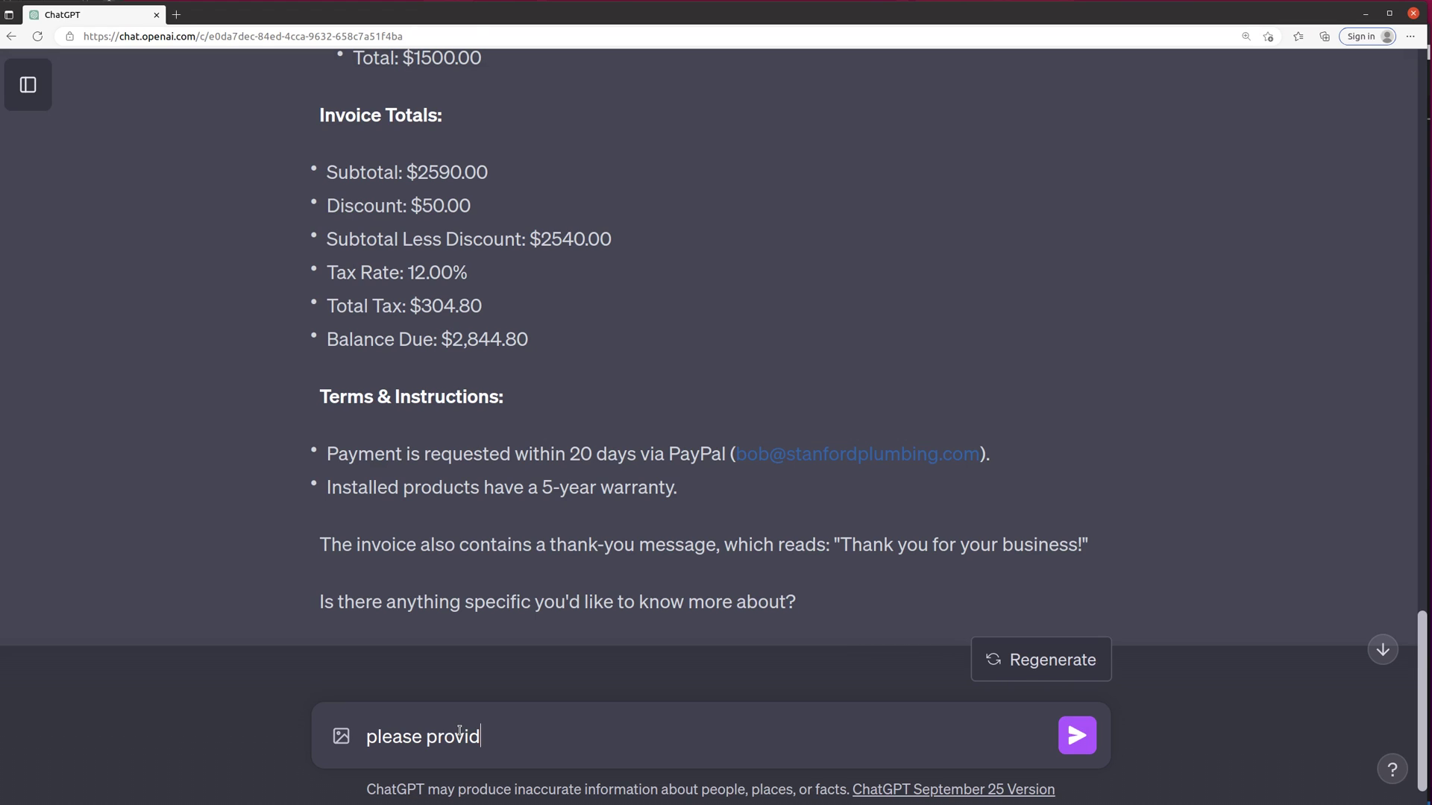
{"action": "type", "text": "e this i"}
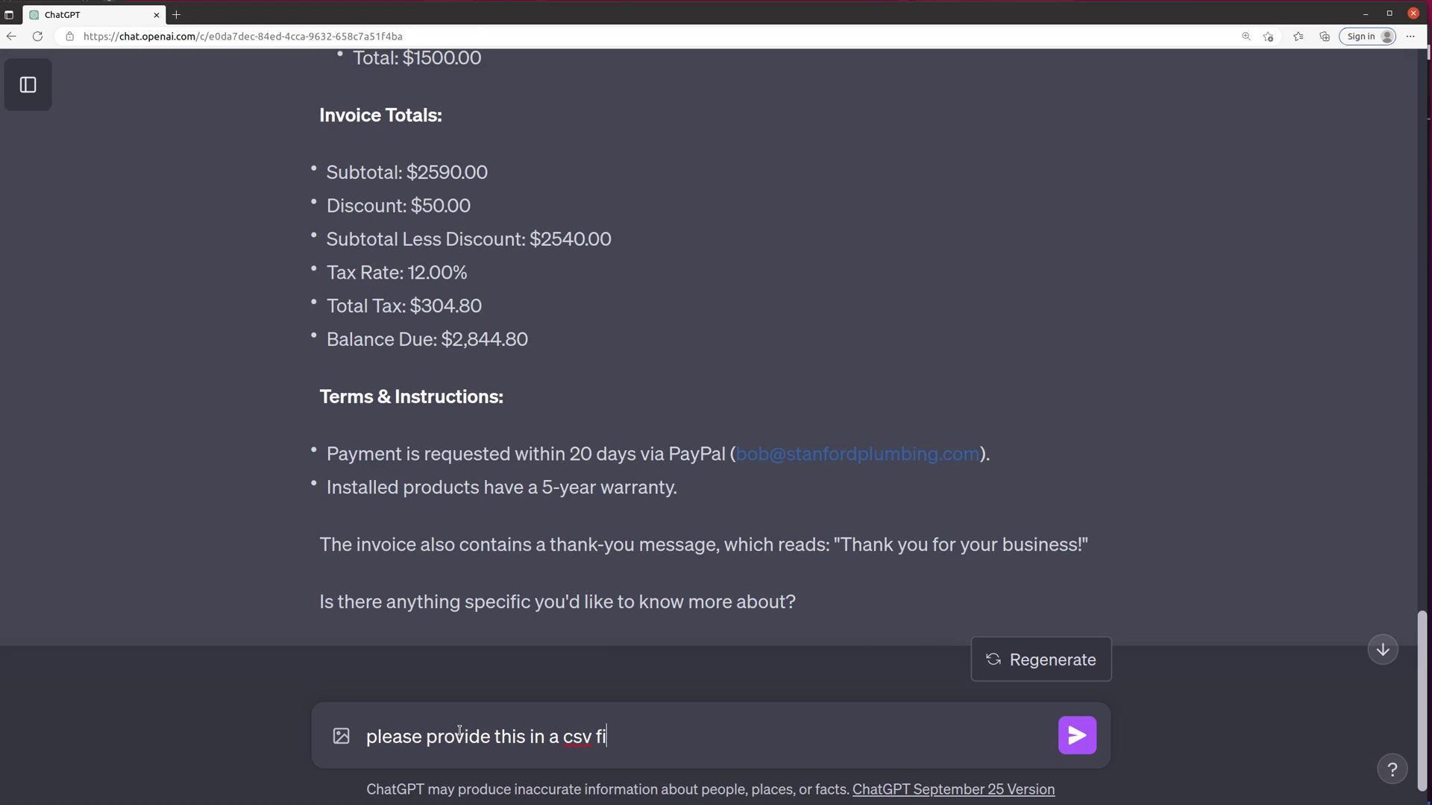
{"action": "type", "text": "n a csv format, with w"}
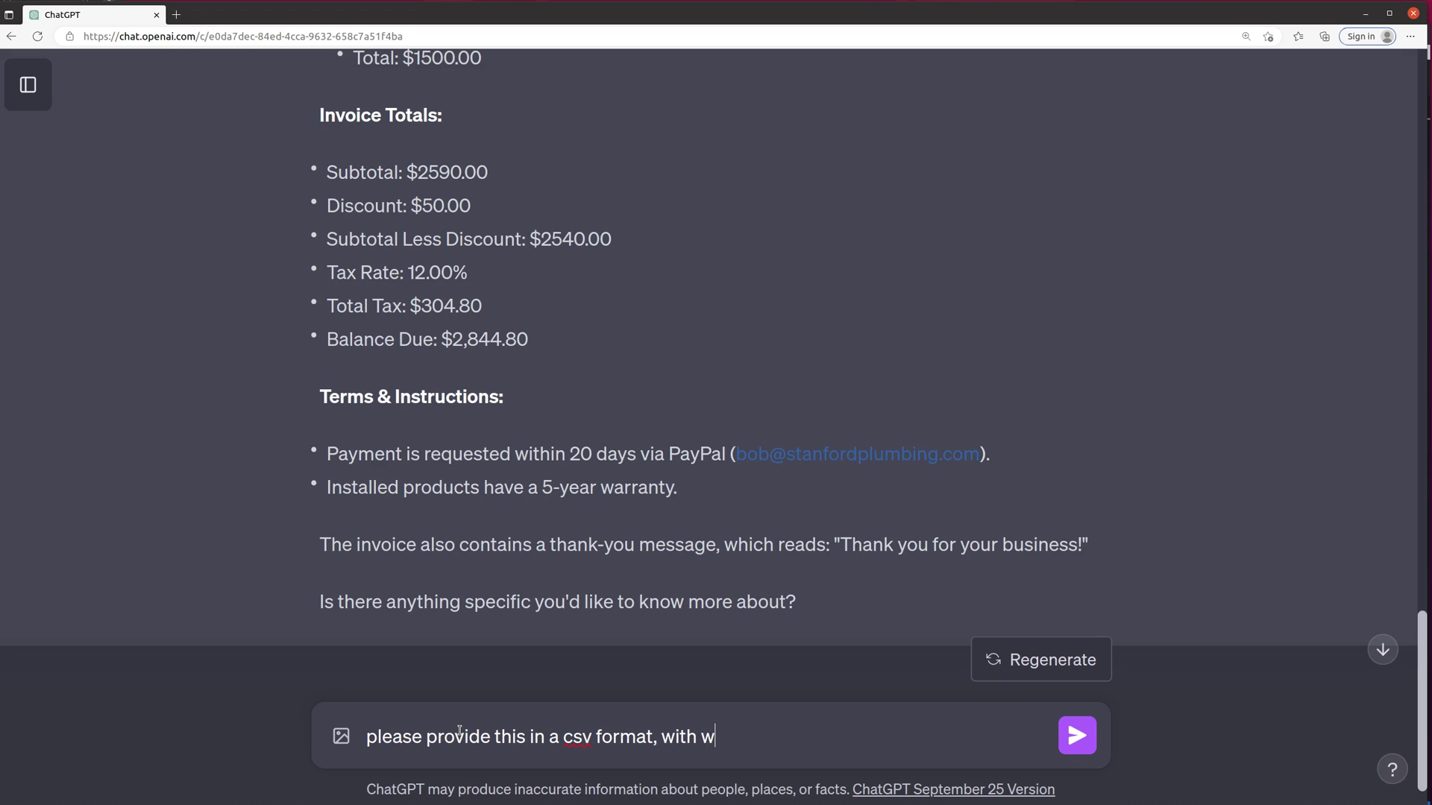
{"action": "key", "text": "BackSpace"}
{"action": "type", "text": "one record per"}
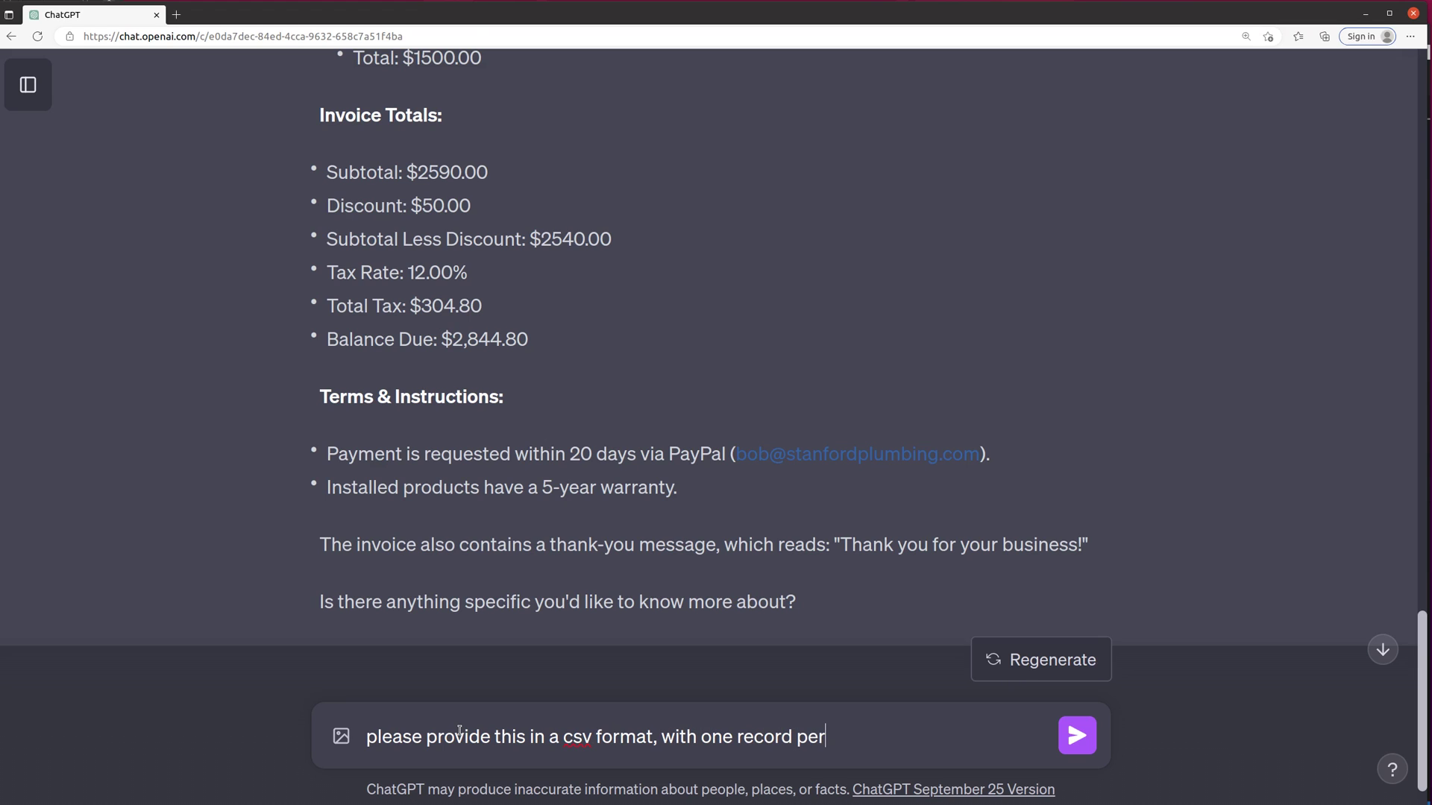
{"action": "type", "text": " invoice line item"}
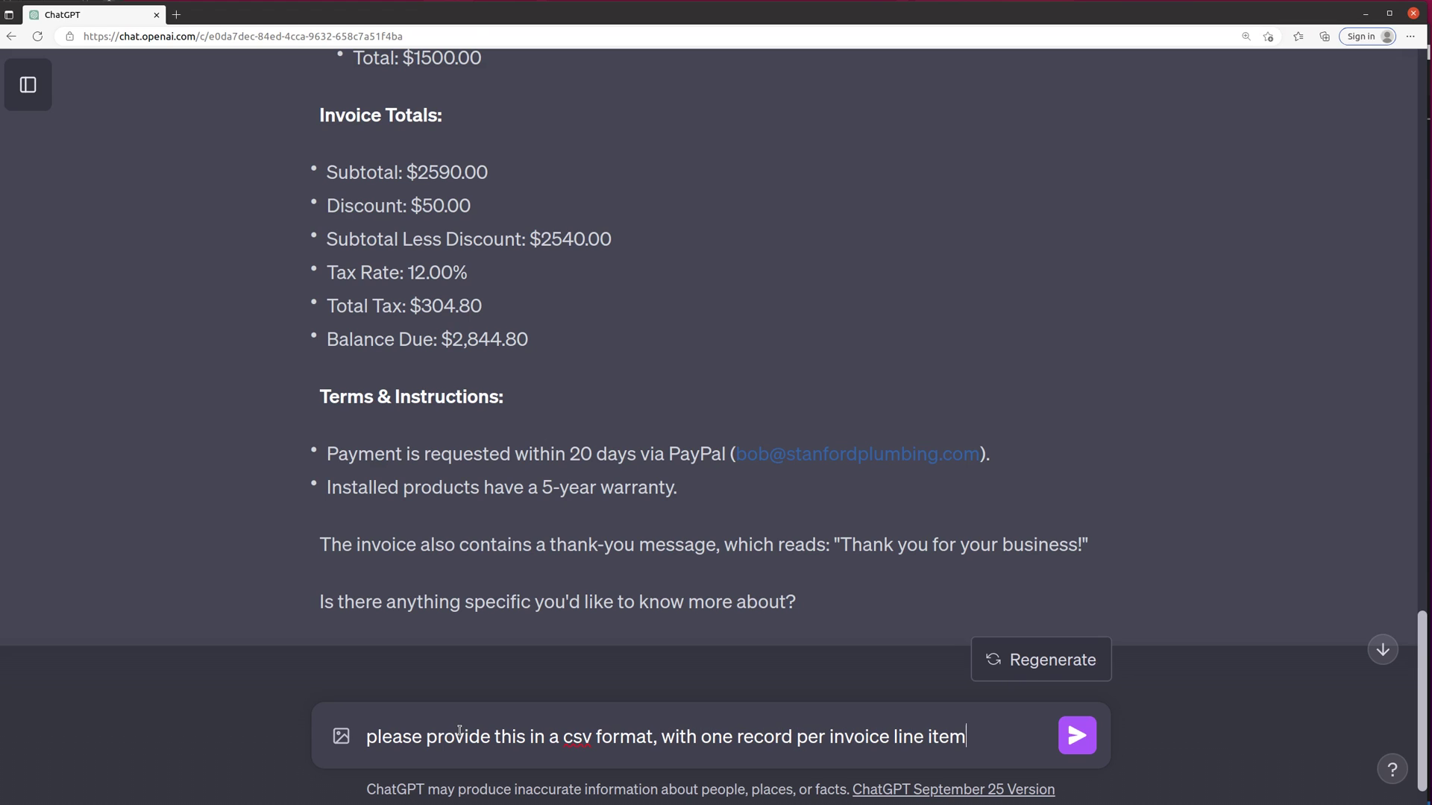
{"action": "type", "text": ". repeate the vendor"}
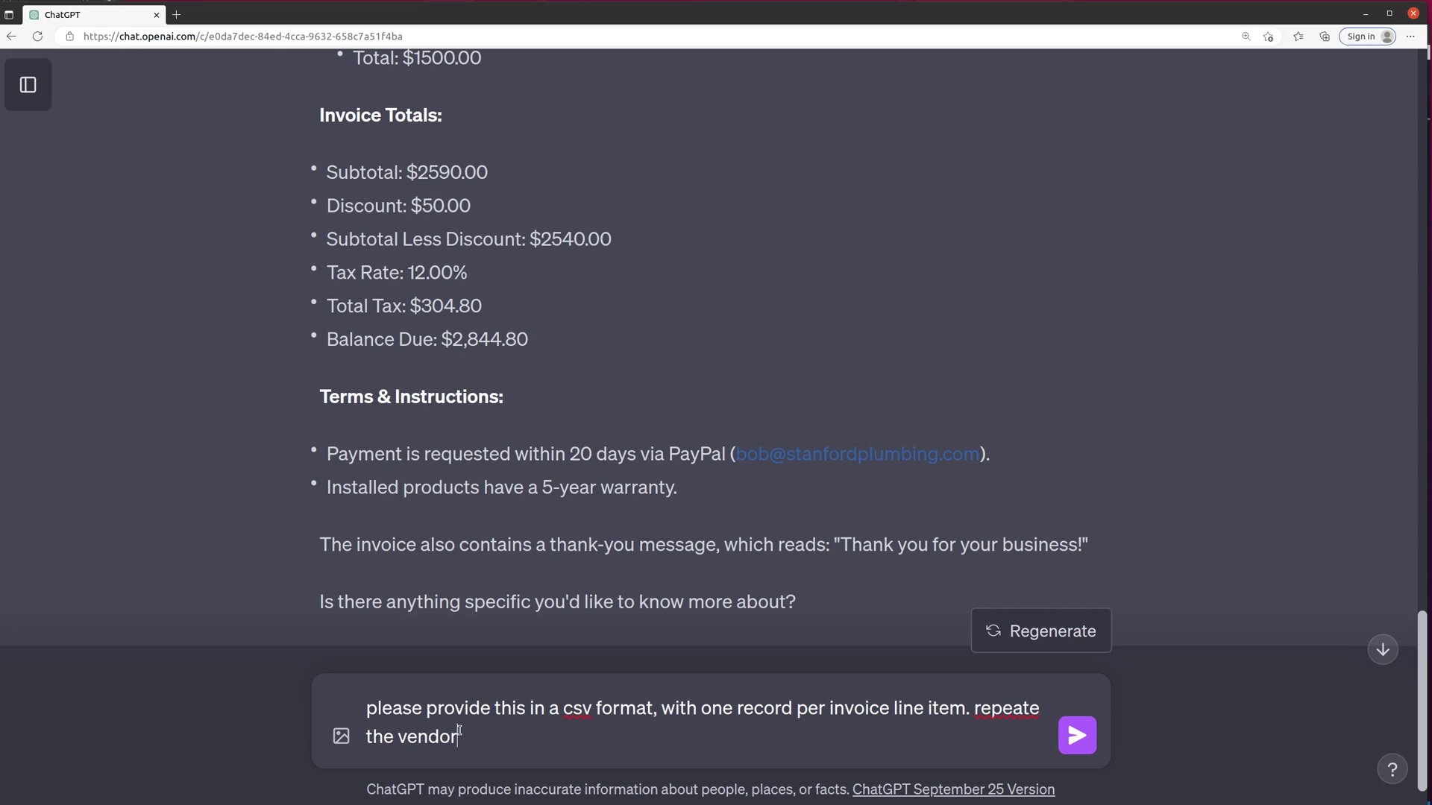
{"action": "type", "text": " name and invoice number"}
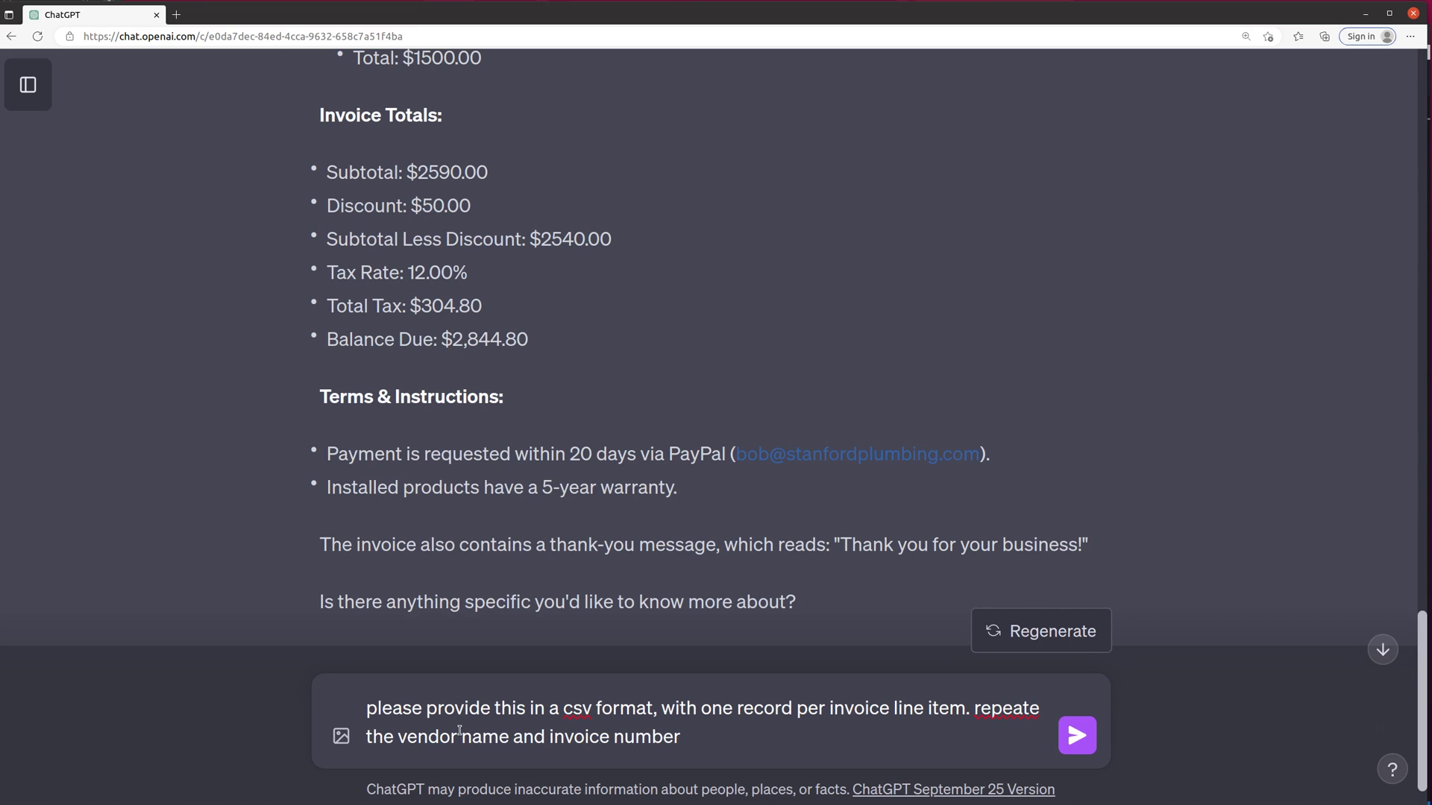
{"action": "type", "text": ", in"}
{"action": "key", "text": "Return"}
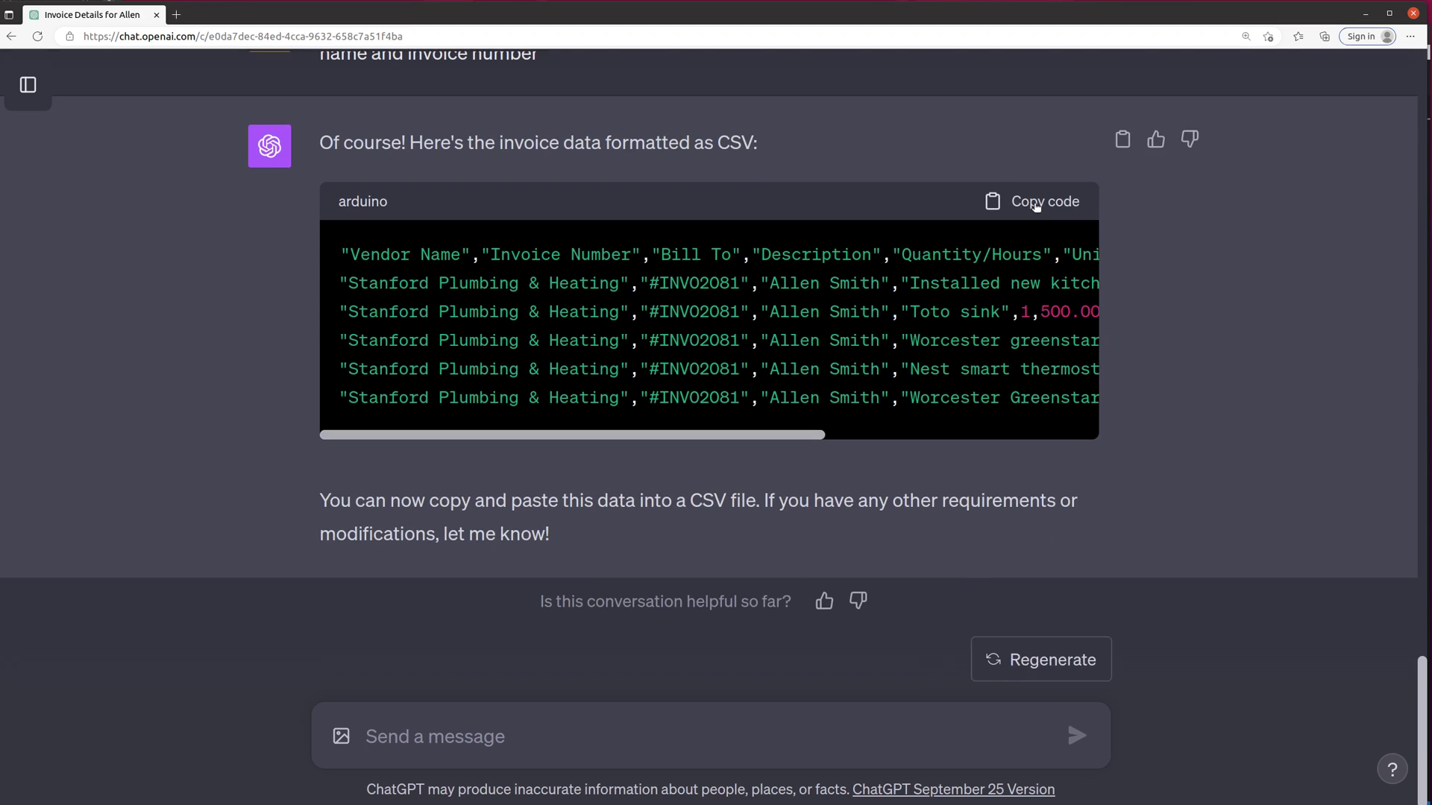
Step: Copy the CSV reply and start a new chat using GPT-4 Advanced Data Analysis
{"action": "left_click", "coordinate": [1035, 203]}
{"action": "left_click", "coordinate": [28, 84]}
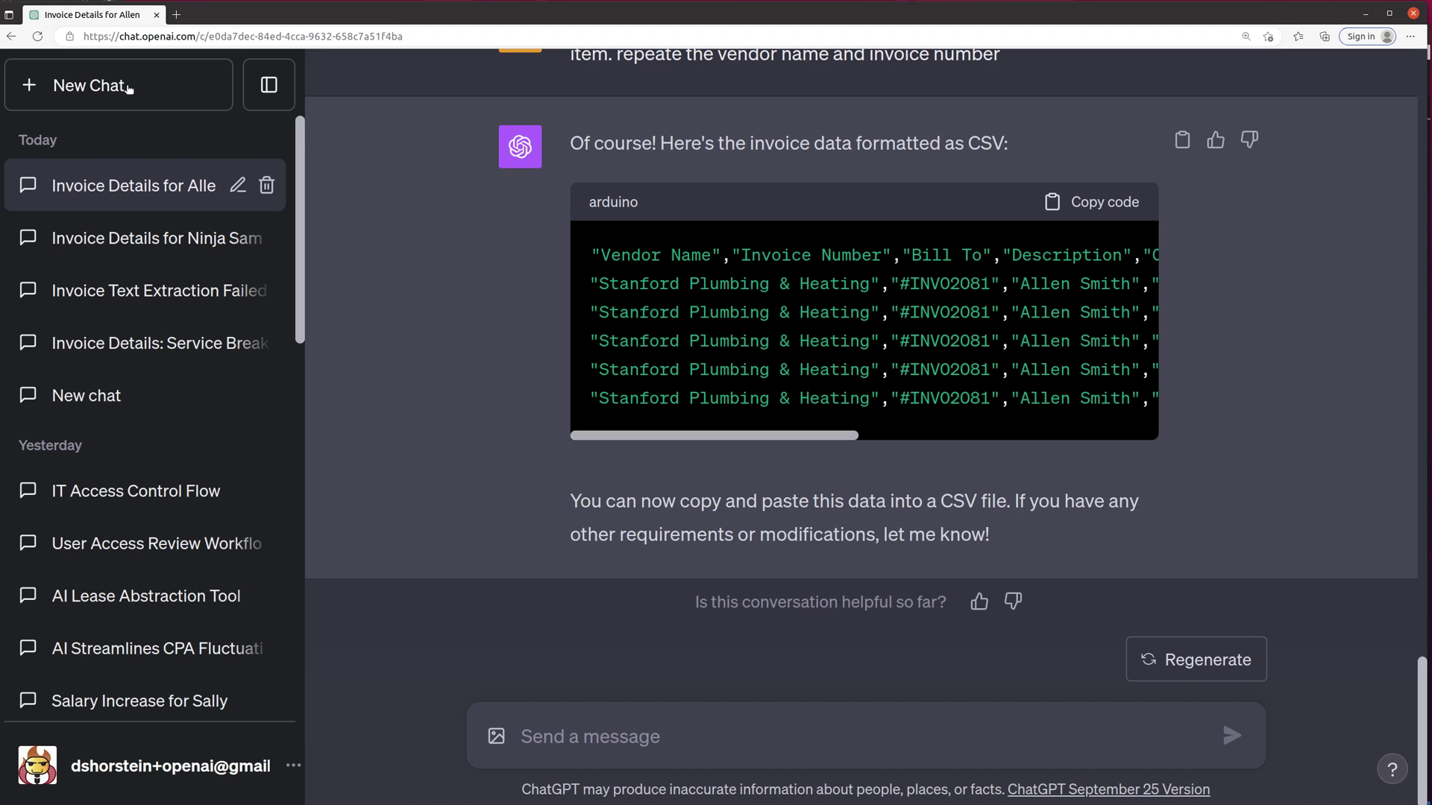
{"action": "left_click", "coordinate": [156, 88]}
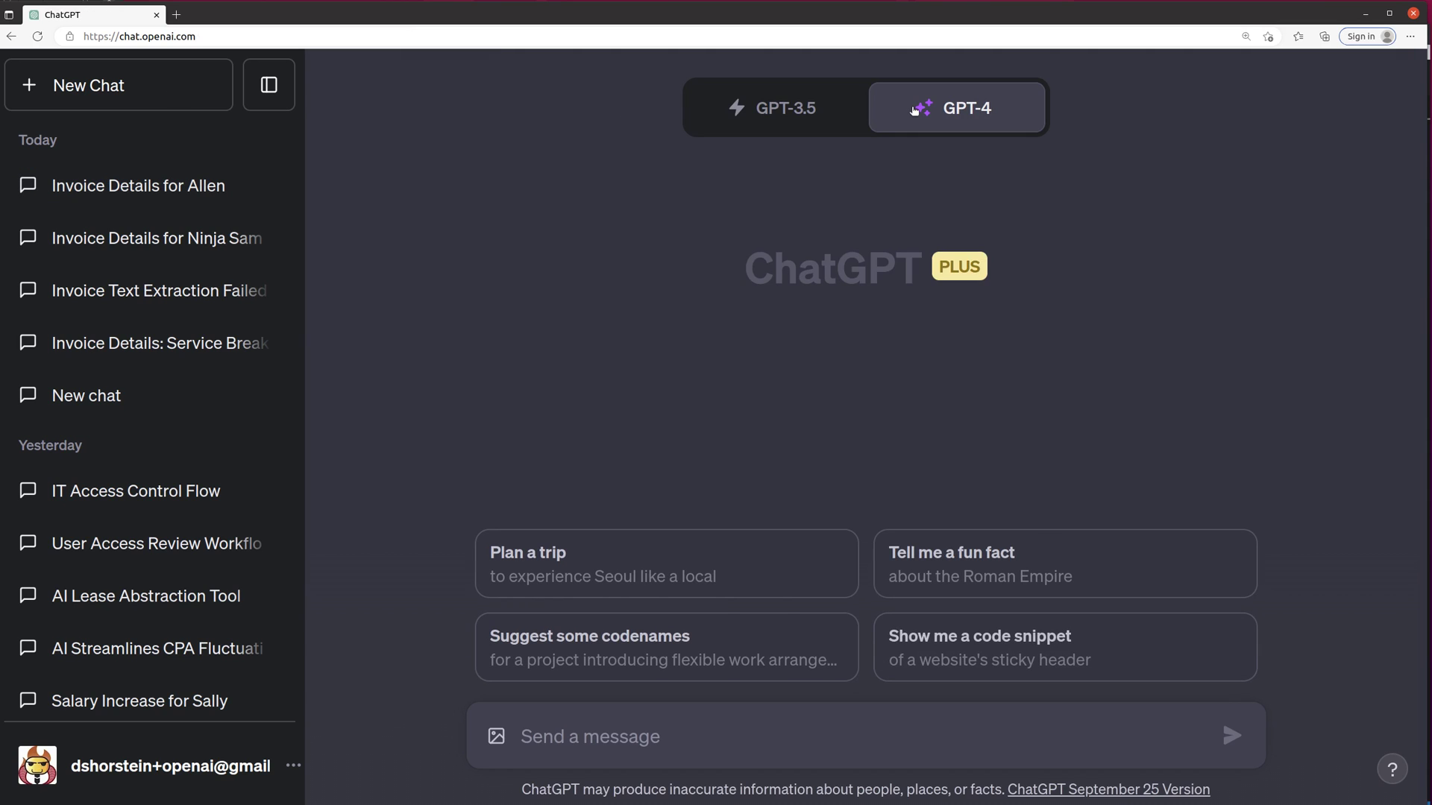
{"action": "mouse_move", "coordinate": [914, 110]}
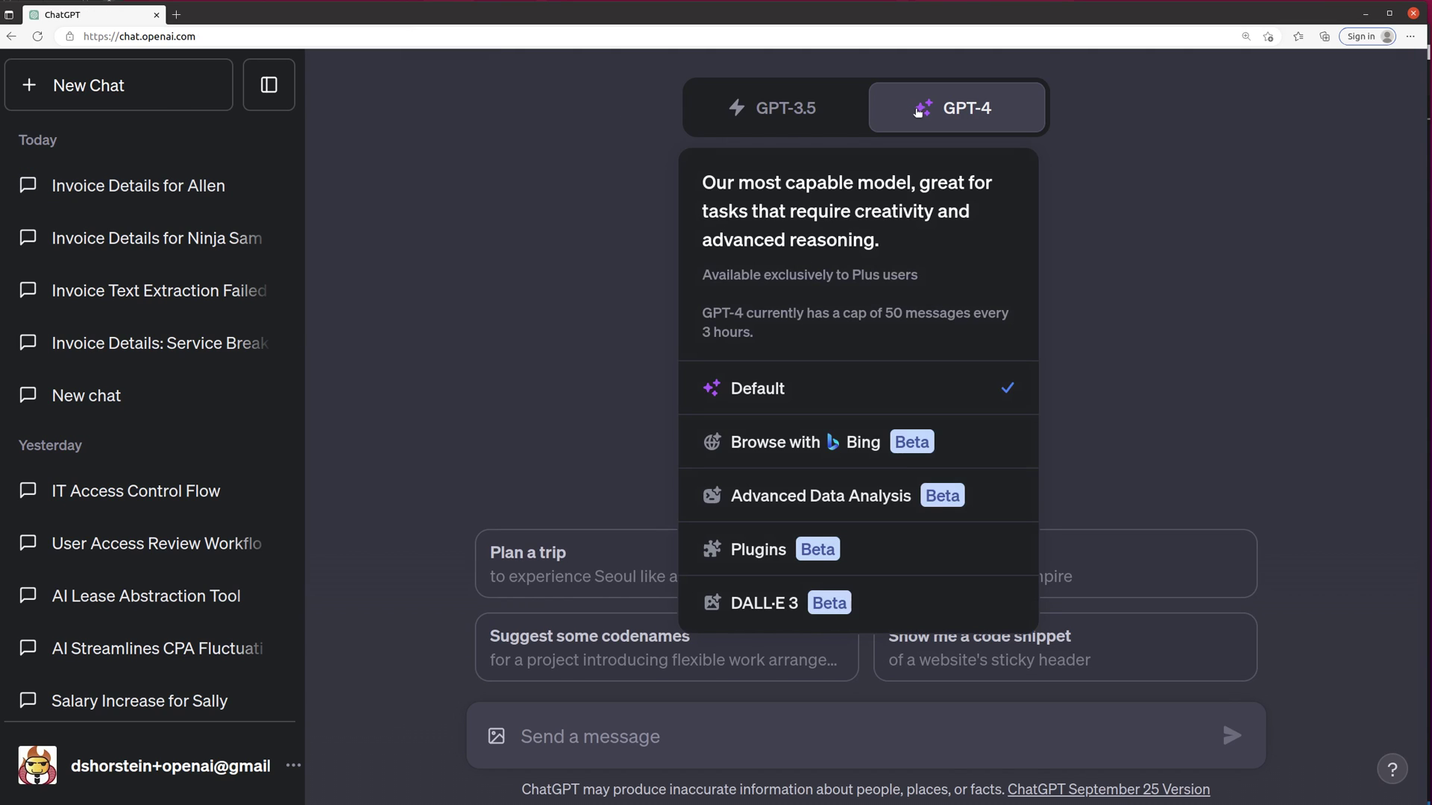
{"action": "left_click", "coordinate": [882, 493]}
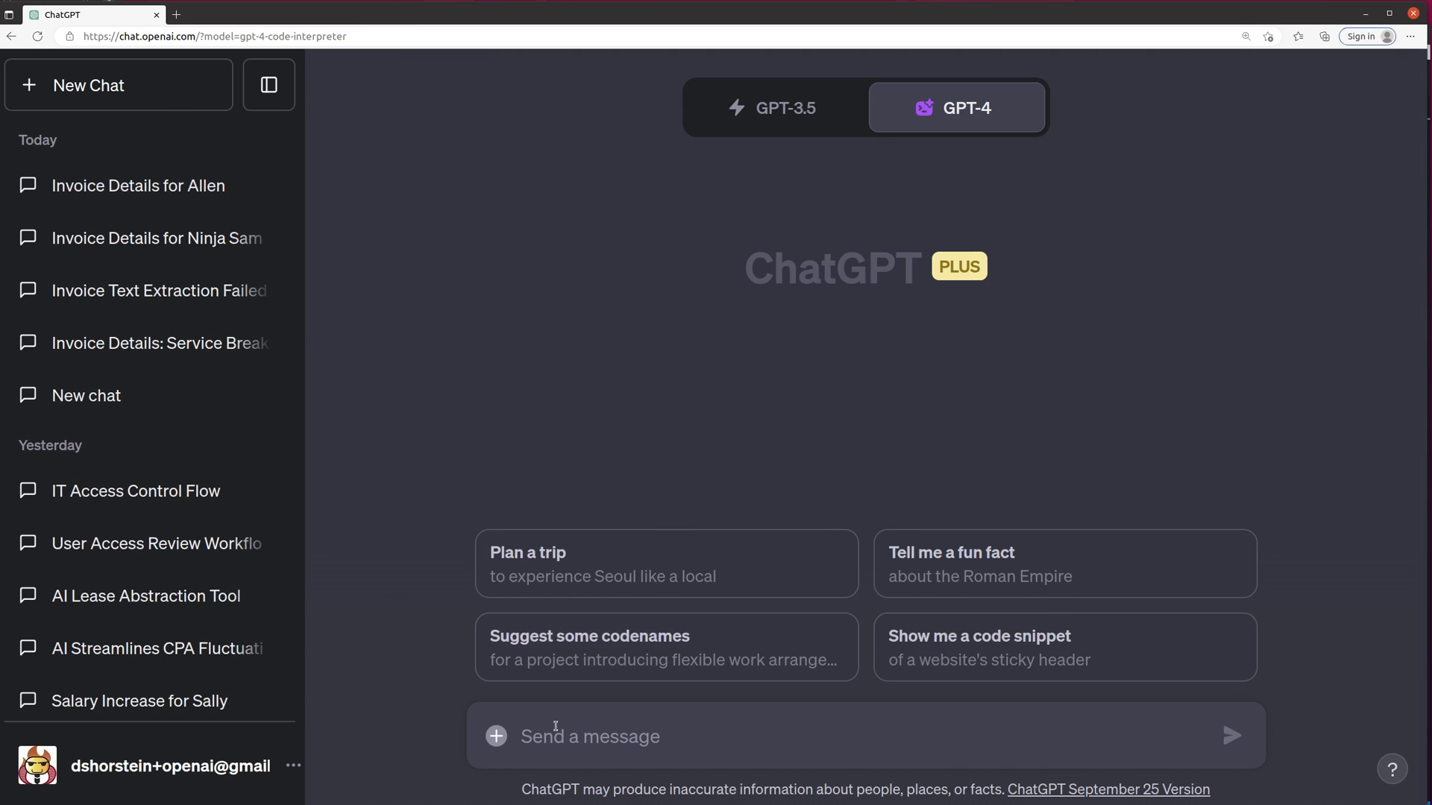
Step: Ask it to build a DataFrame from the pasted CSV text and provide a CSV download
{"action": "type", "text": "ple"}
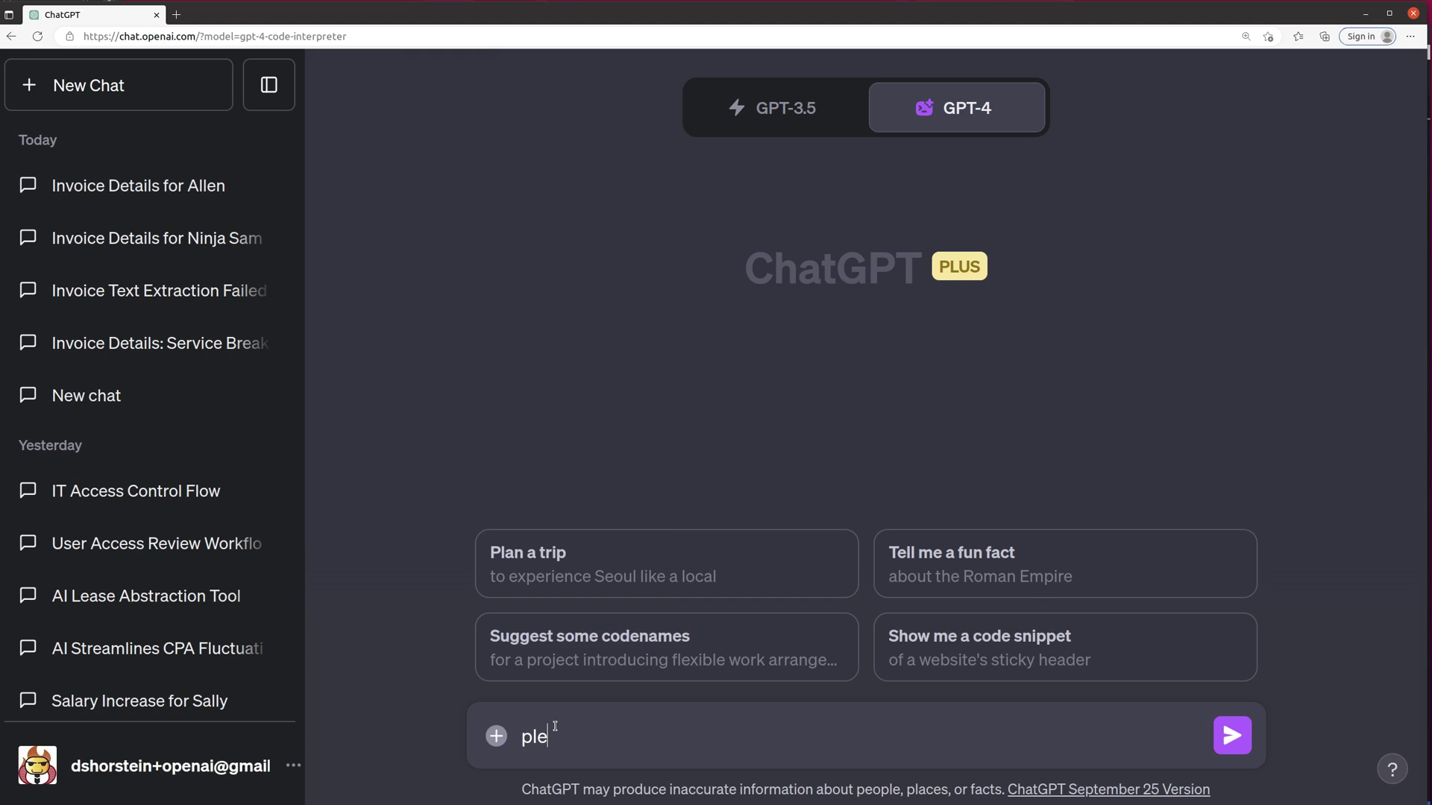
{"action": "type", "text": "ase create a dataframe with this csv text, then givema"}
{"action": "key", "text": "BackSpace"}
{"action": "key", "text": "BackSpace"}
{"action": "type", "text": "me a csv to "}
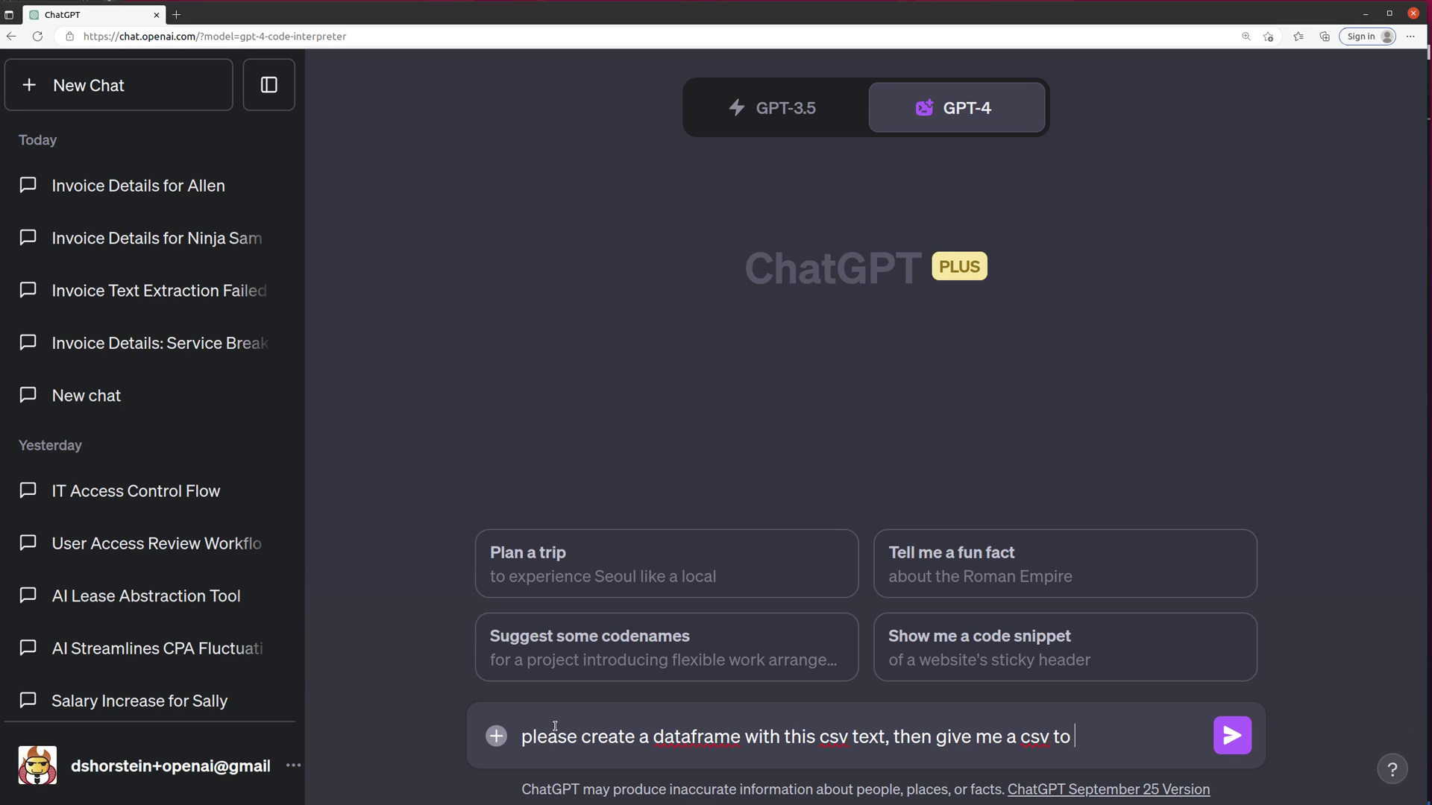
{"action": "type", "text": "download"}
{"action": "key", "text": "ctrl+v"}
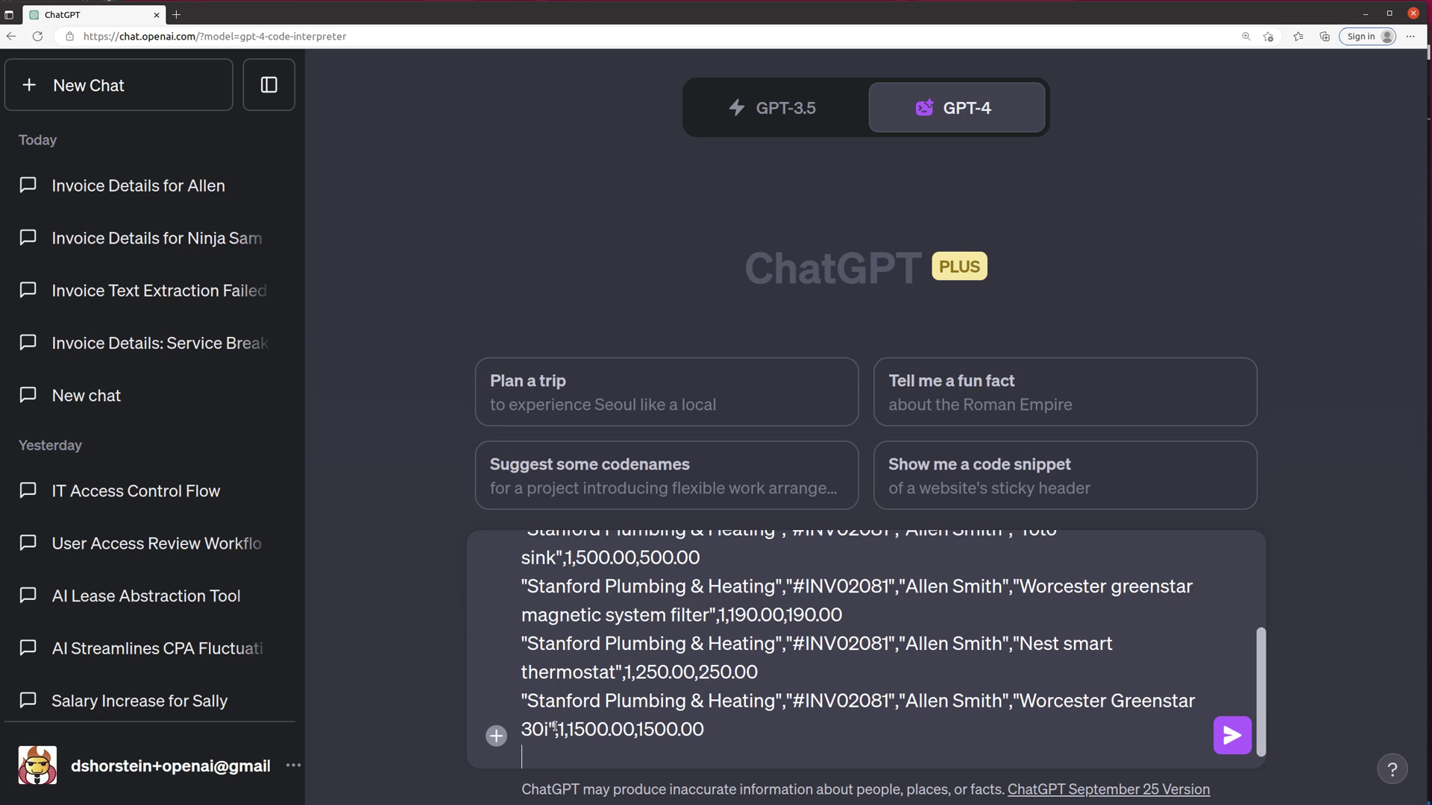
{"action": "key", "text": "Return"}
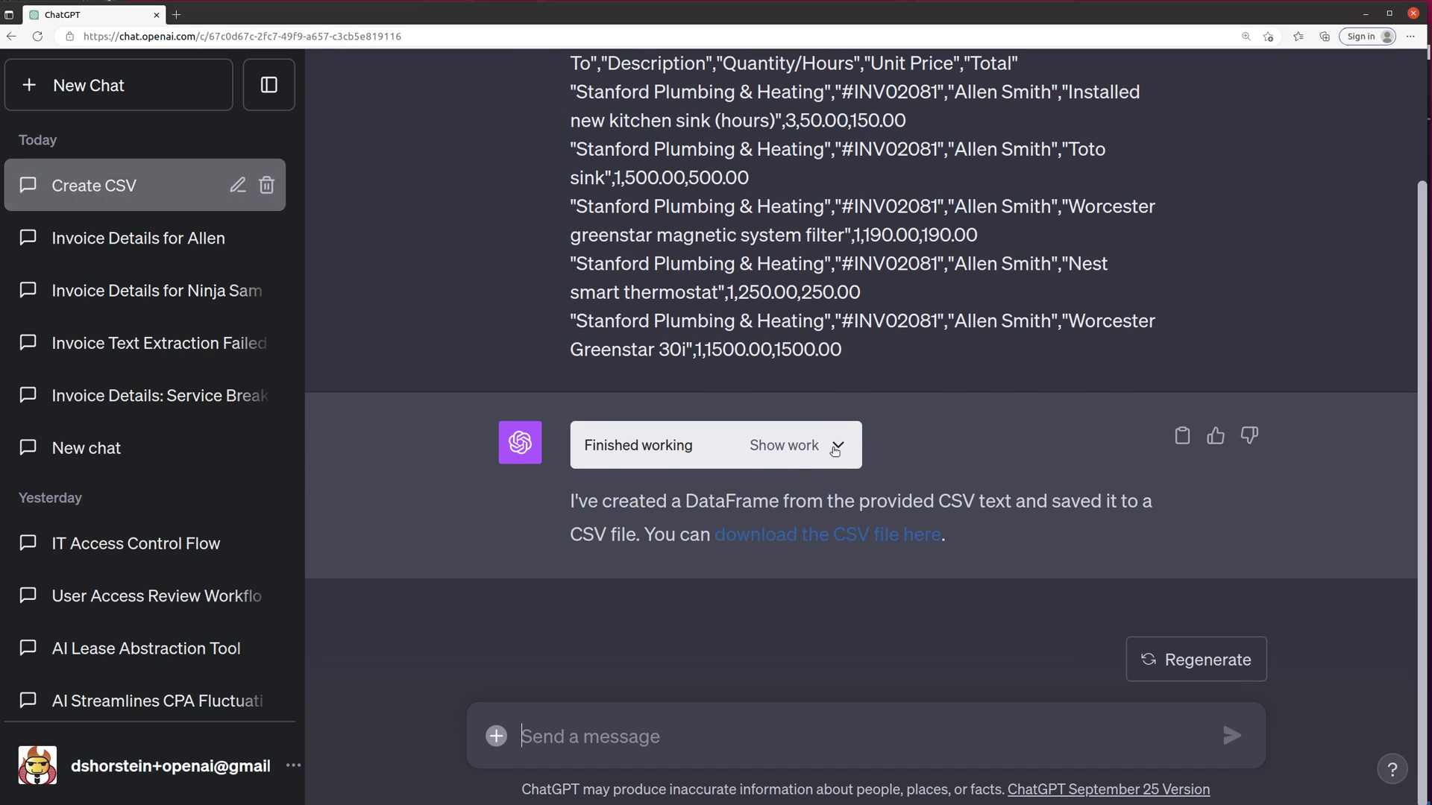
Step: Review the code under Show work and download the generated invoices.csv
{"action": "left_click", "coordinate": [834, 449]}
{"action": "scroll", "coordinate": [465, 518], "scroll_direction": "down", "scroll_amount": 5}
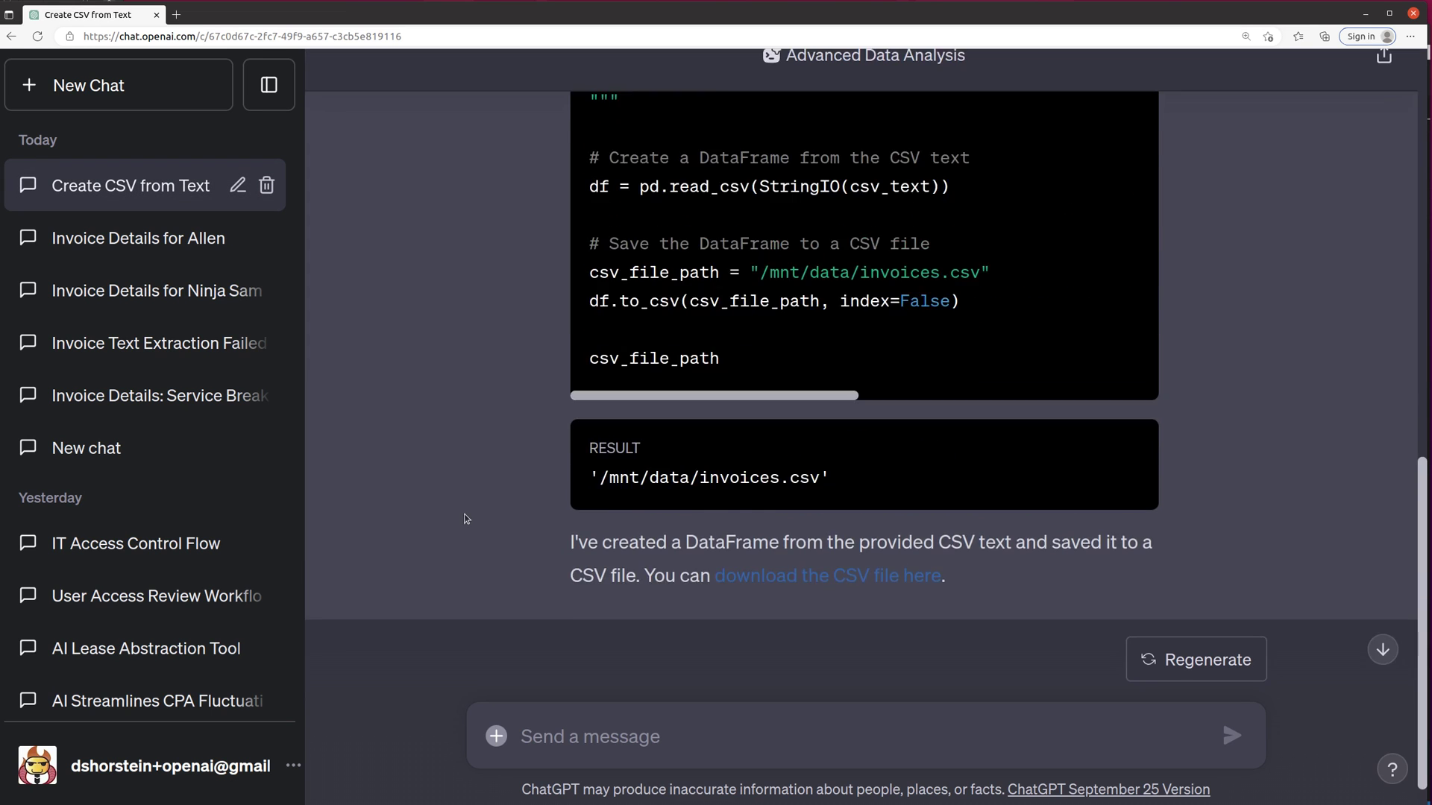
{"action": "scroll", "coordinate": [489, 512], "scroll_direction": "up", "scroll_amount": 3}
{"action": "scroll", "coordinate": [489, 511], "scroll_direction": "down", "scroll_amount": 4}
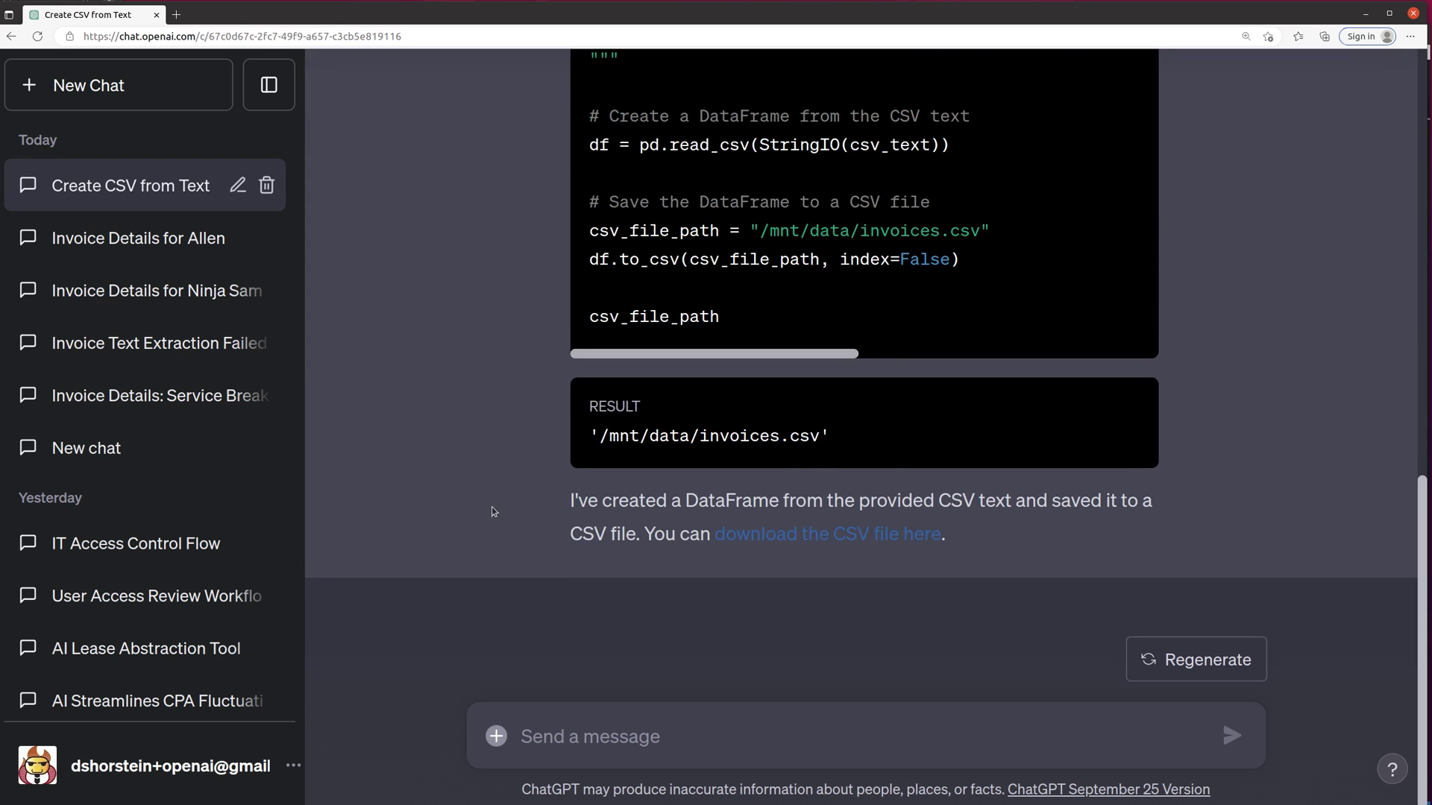
{"action": "left_click", "coordinate": [818, 537]}
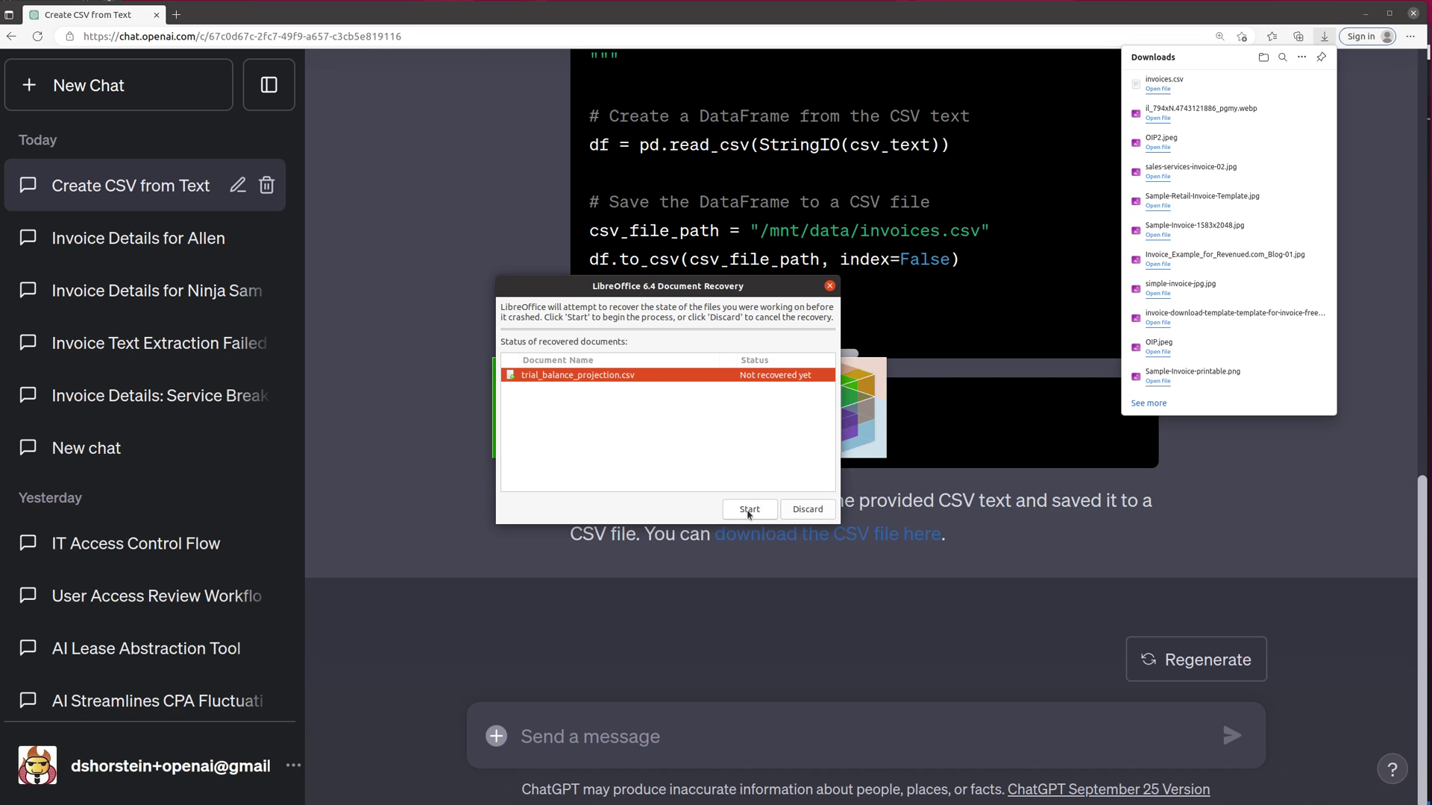
Step: Discard LibreOffice's old recovery data and import invoices.csv with the default text import settings
{"action": "left_click", "coordinate": [813, 510]}
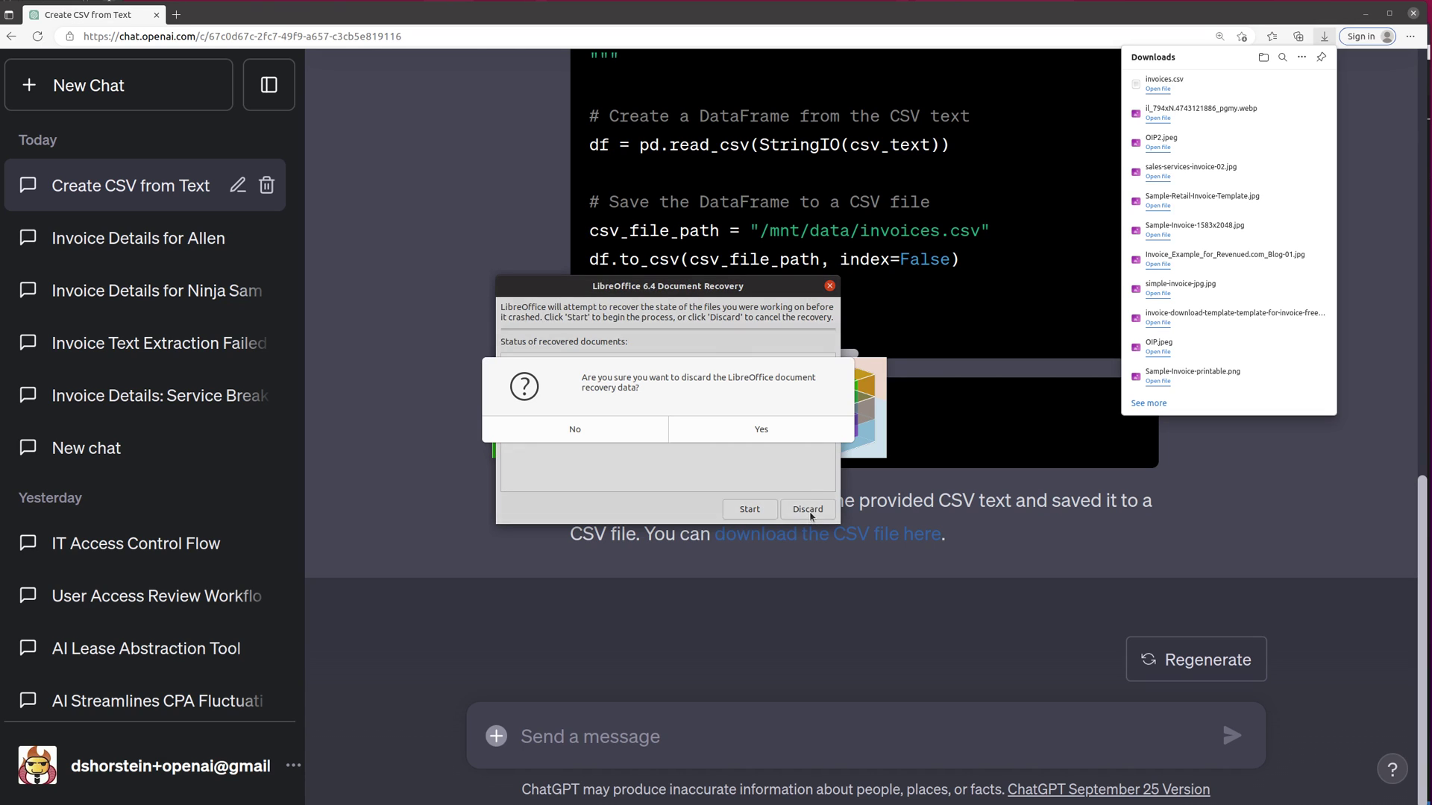
{"action": "left_click", "coordinate": [736, 431]}
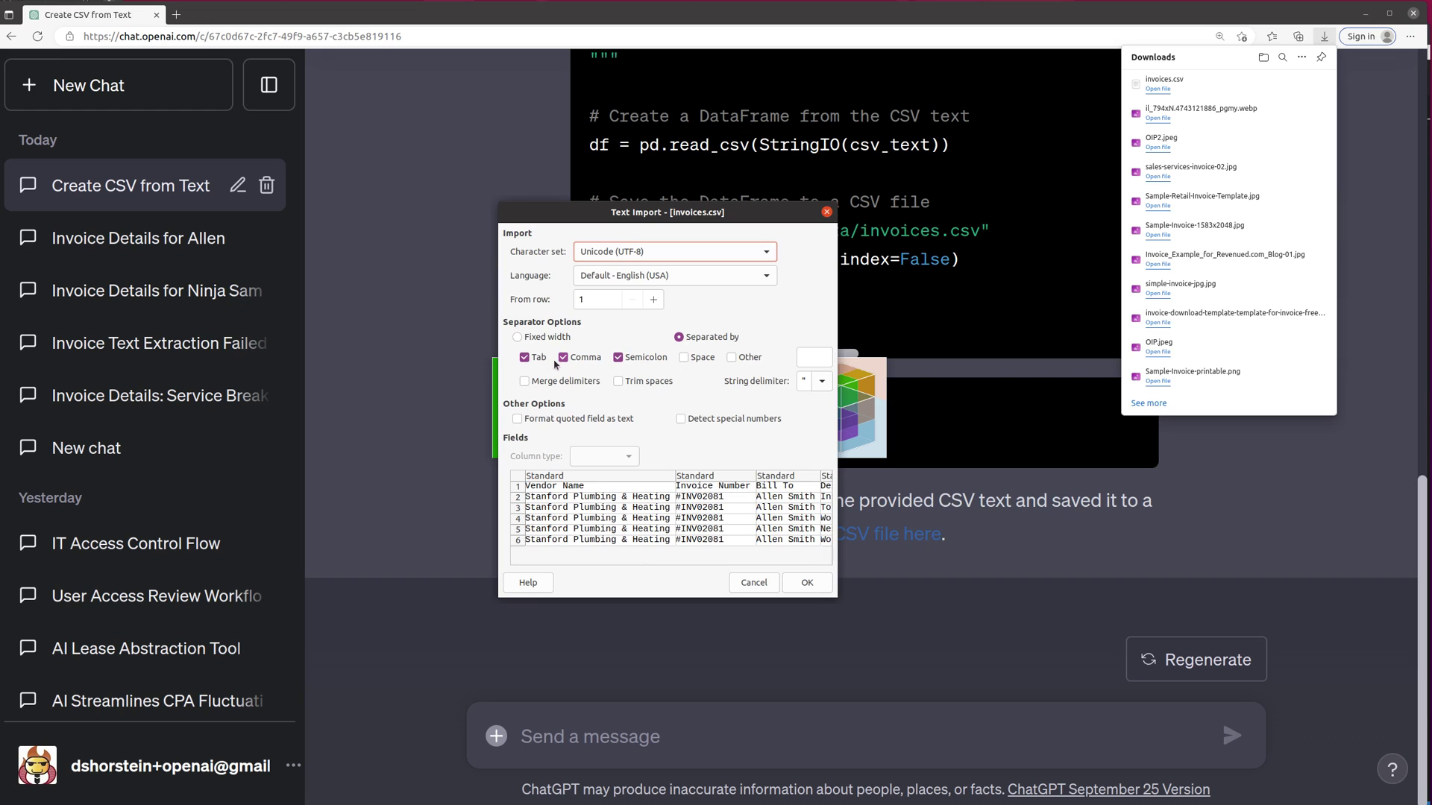
{"action": "left_click", "coordinate": [805, 586]}
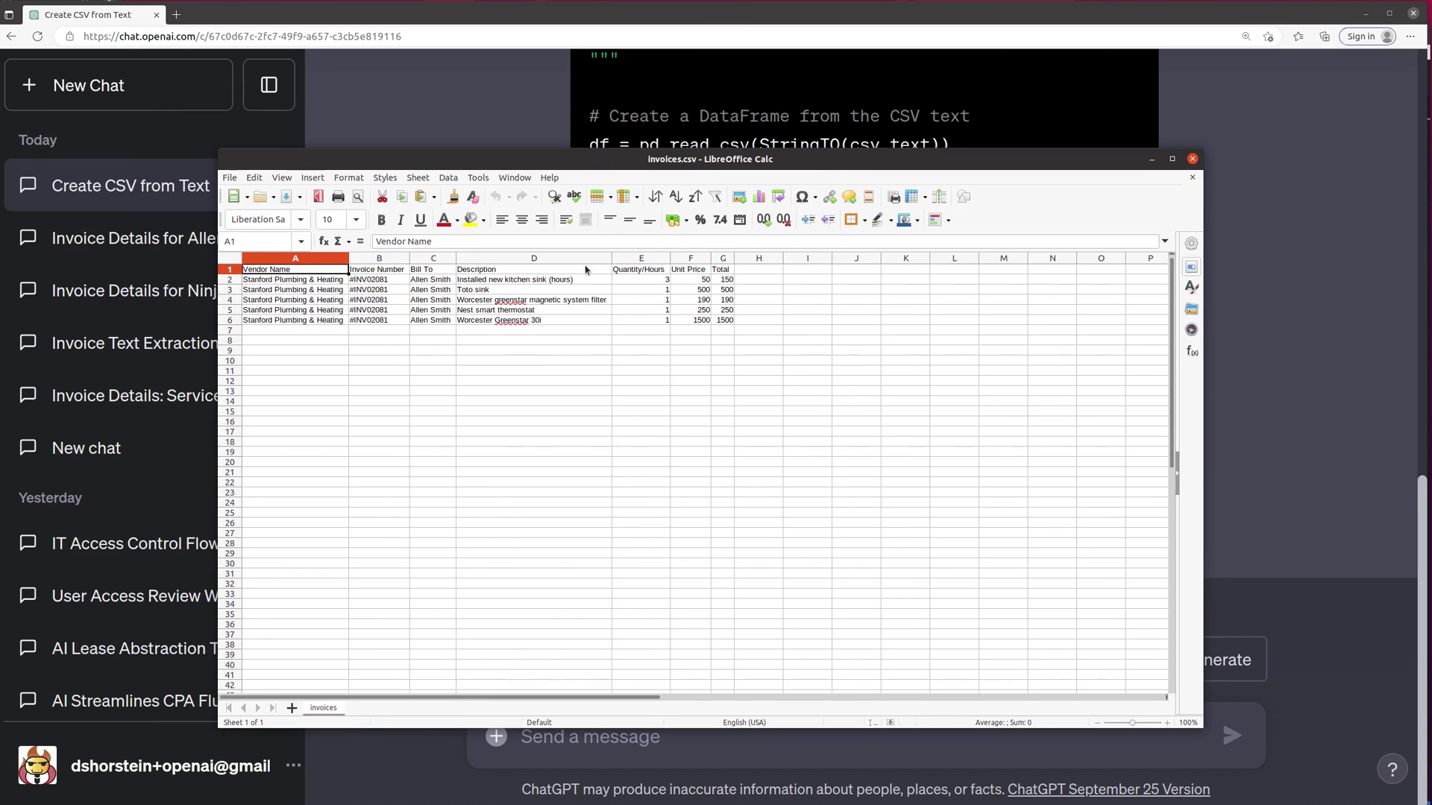
Step: Review the quantity and unit price cells and select the Total column to confirm it sums to 2590
{"action": "left_click", "coordinate": [427, 410]}
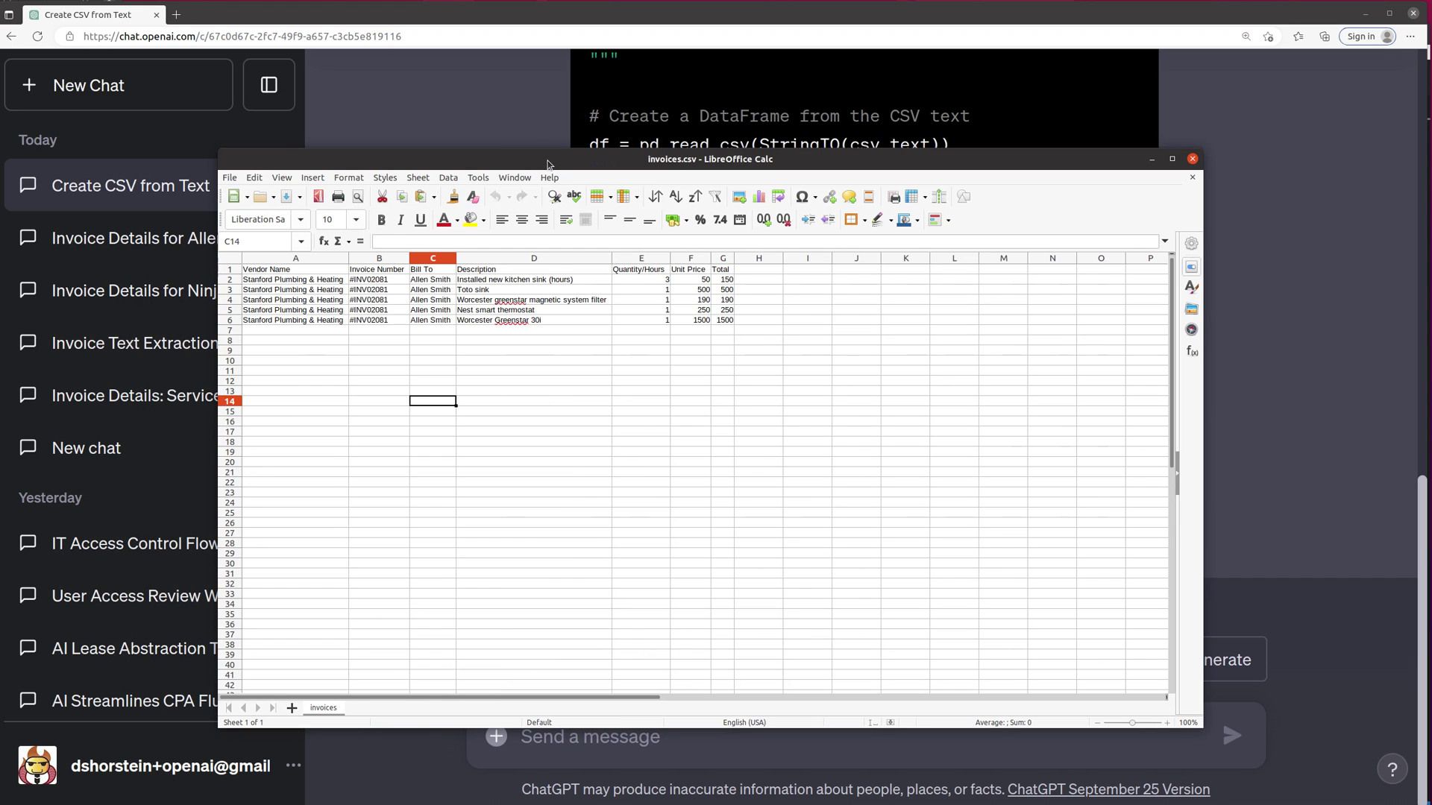
{"action": "left_click_drag", "start_coordinate": [548, 164], "coordinate": [599, 165]}
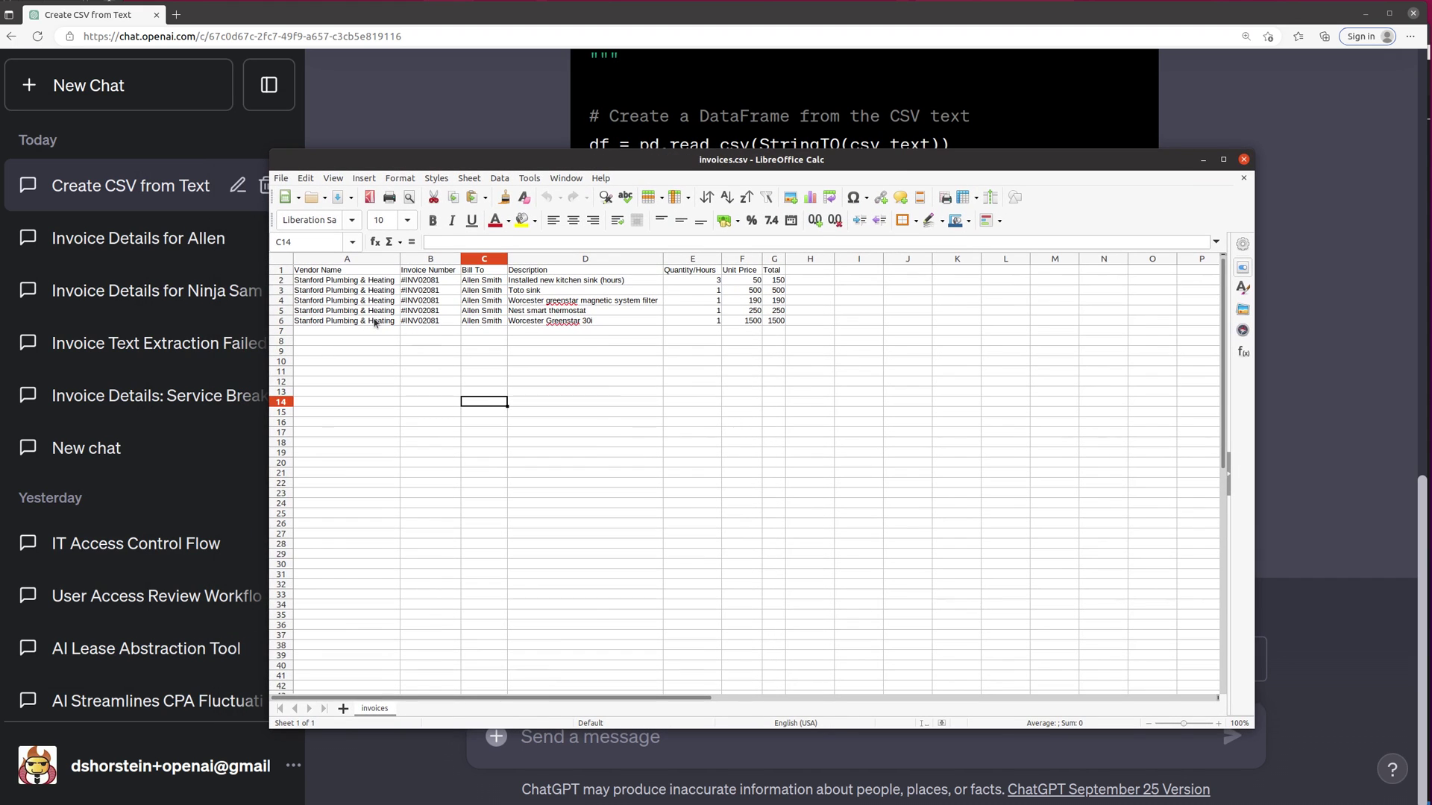
{"action": "left_click", "coordinate": [703, 281]}
{"action": "key", "text": "Down"}
{"action": "key", "text": "Down"}
{"action": "key", "text": "Down"}
{"action": "key", "text": "Right"}
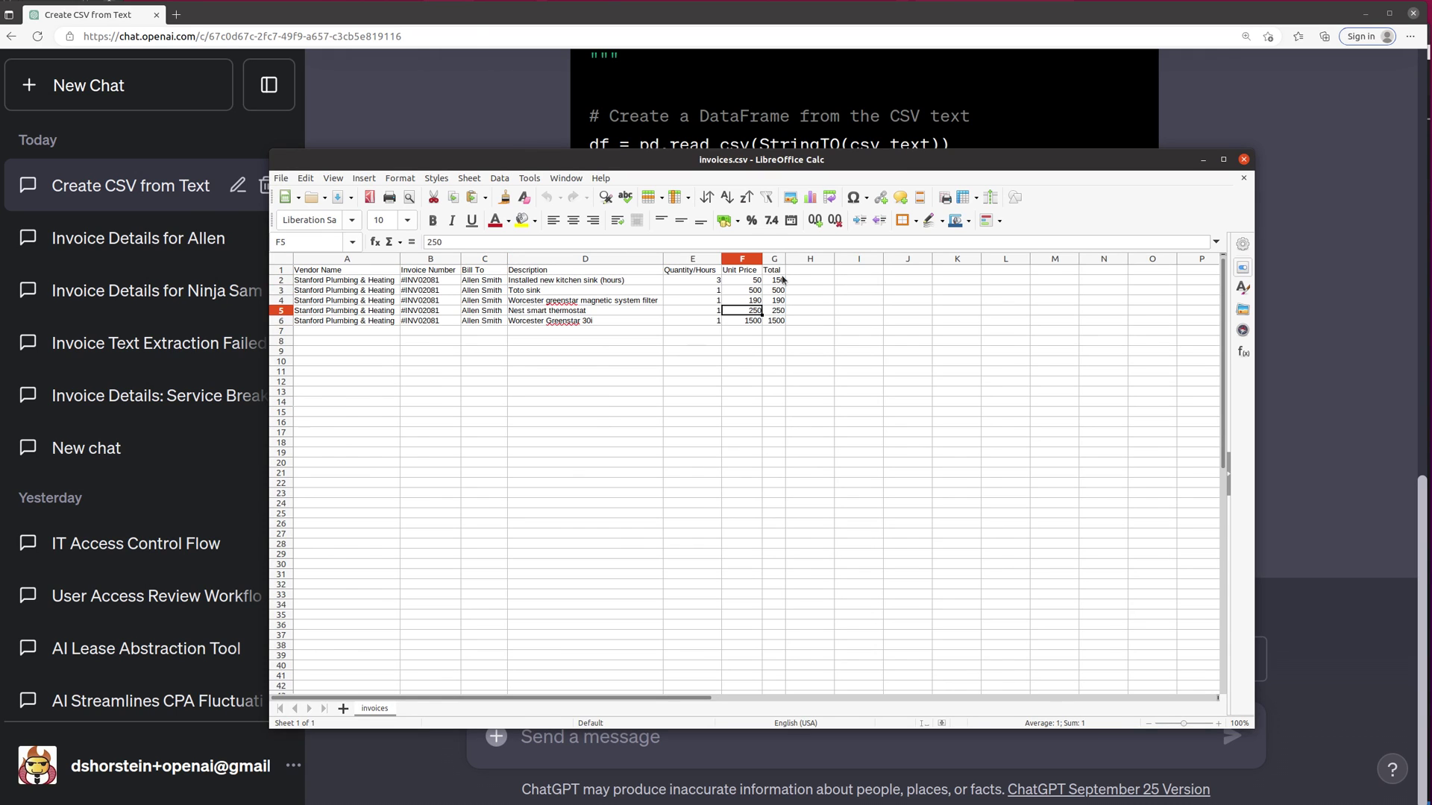
{"action": "left_click_drag", "start_coordinate": [782, 280], "coordinate": [786, 380]}
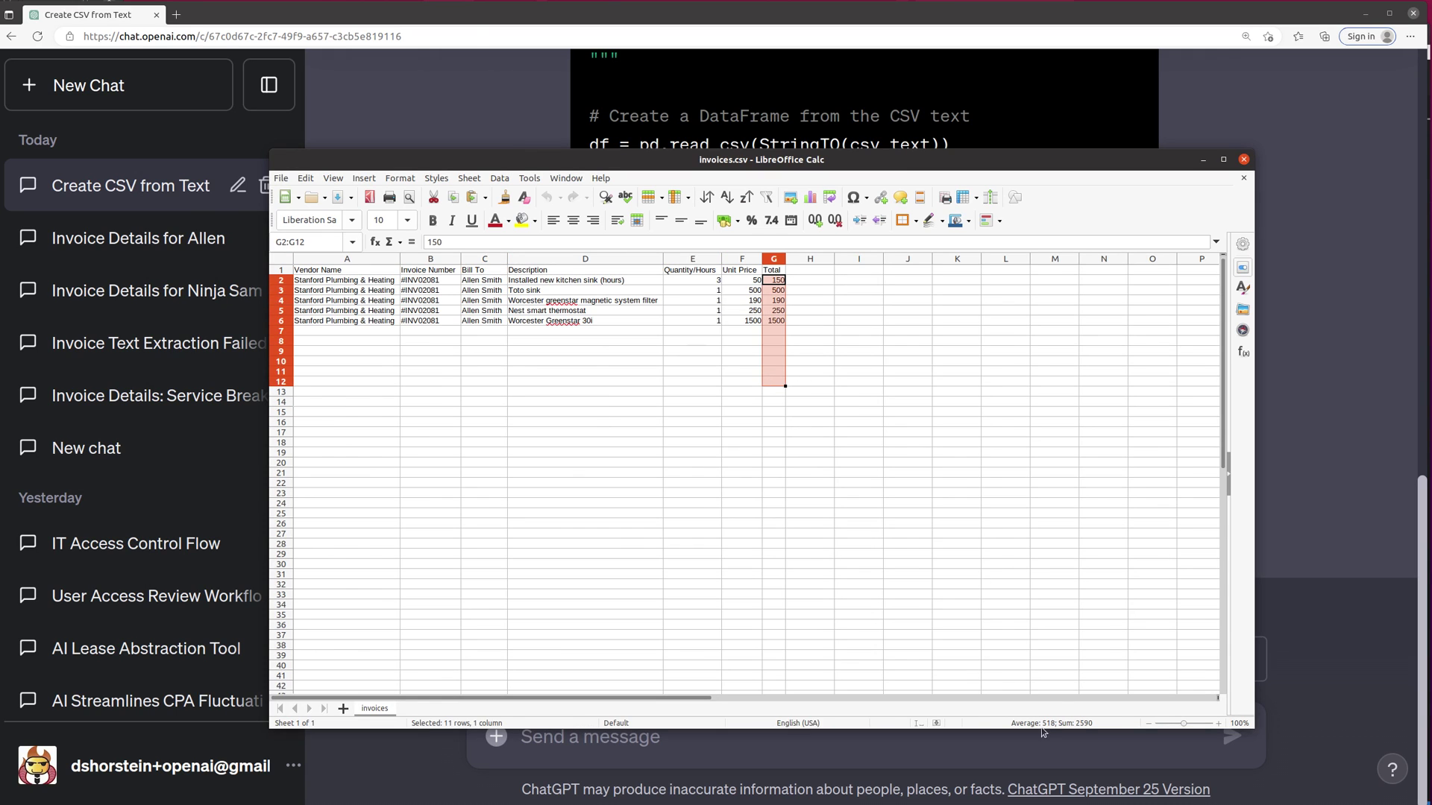
Step: Reopen the 'Invoice Details' chat to compare against the invoice image's 2590.00 subtotal
{"action": "left_click", "coordinate": [121, 246]}
{"action": "left_click", "coordinate": [121, 246]}
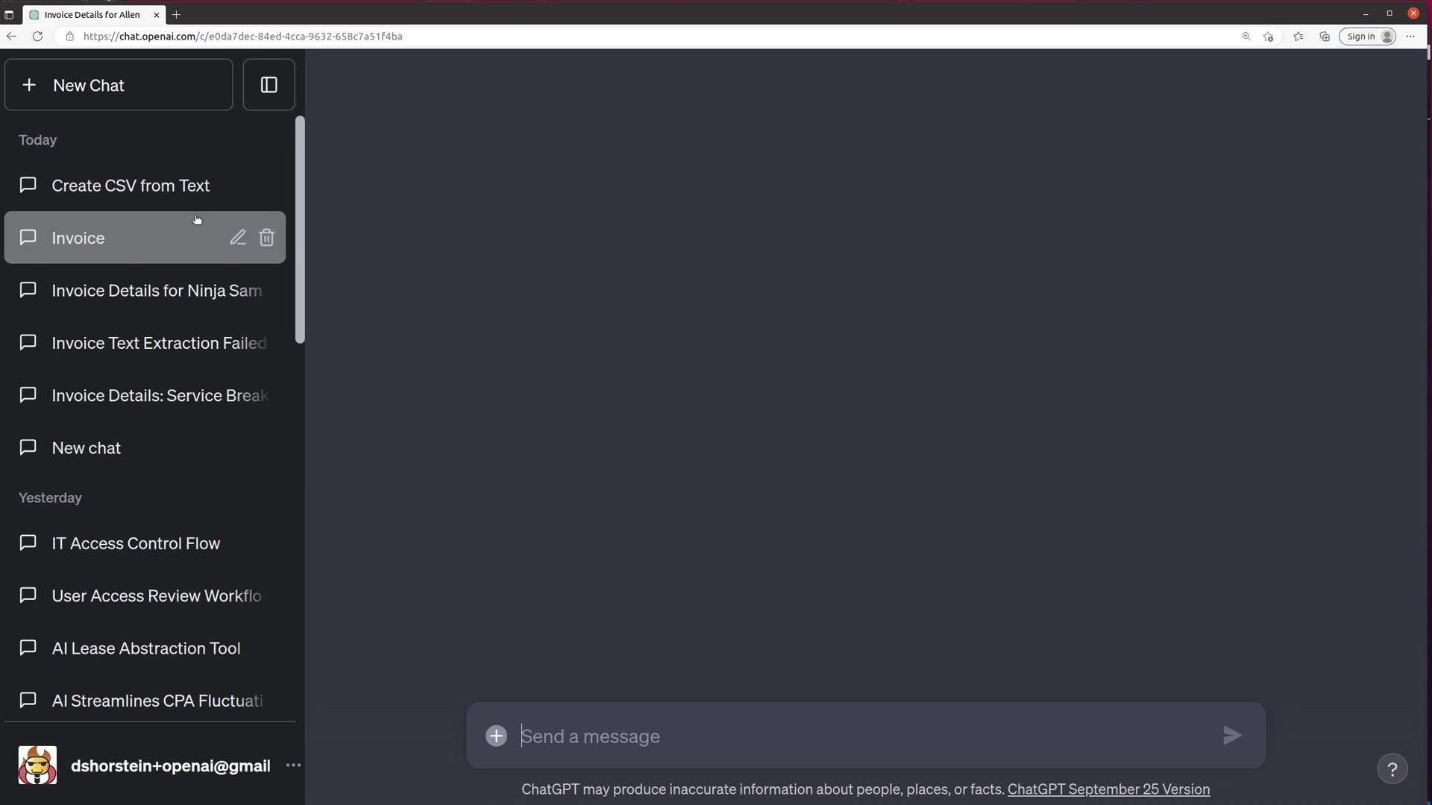
{"action": "scroll", "coordinate": [718, 314], "scroll_direction": "up", "scroll_amount": 15}
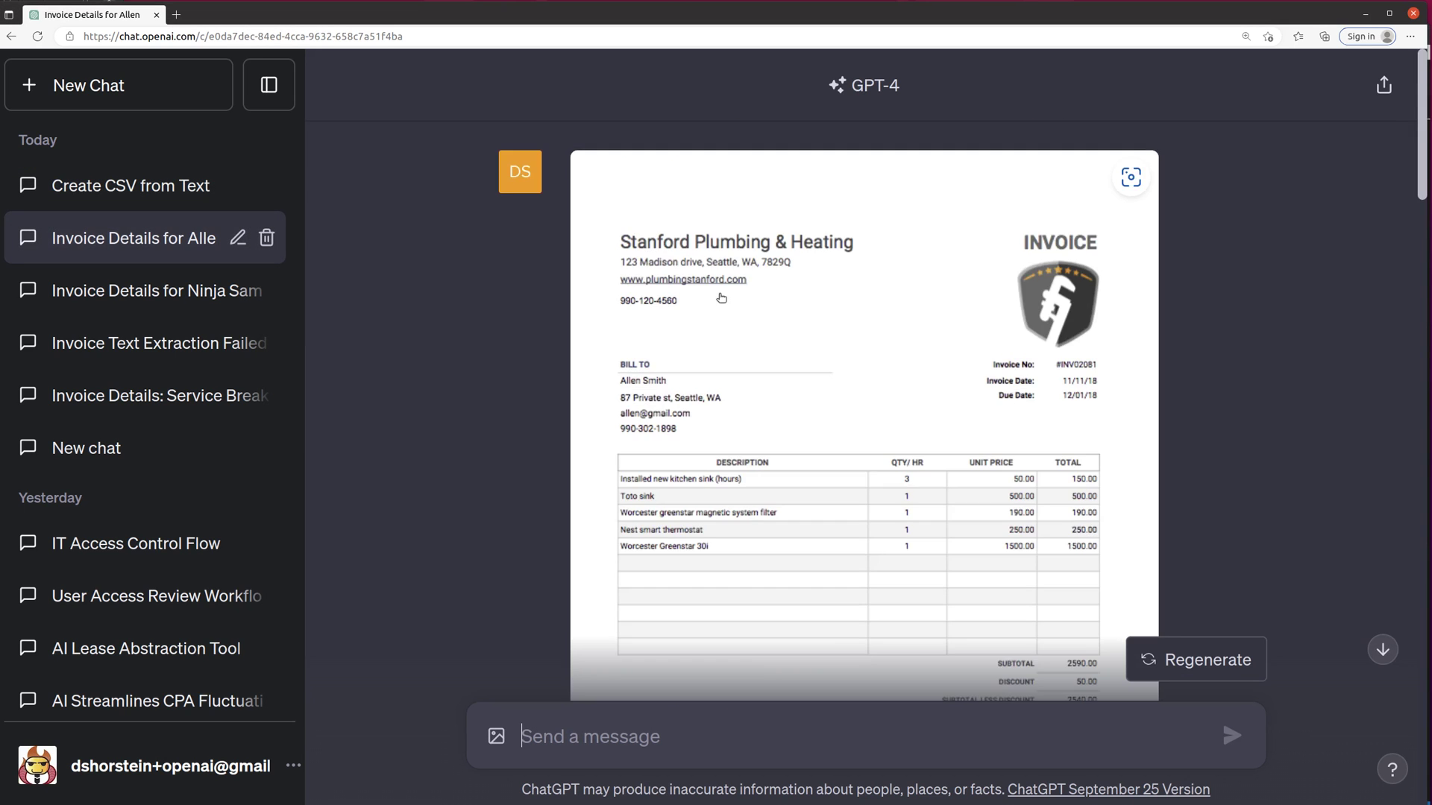
{"action": "scroll", "coordinate": [733, 301], "scroll_direction": "down", "scroll_amount": 3}
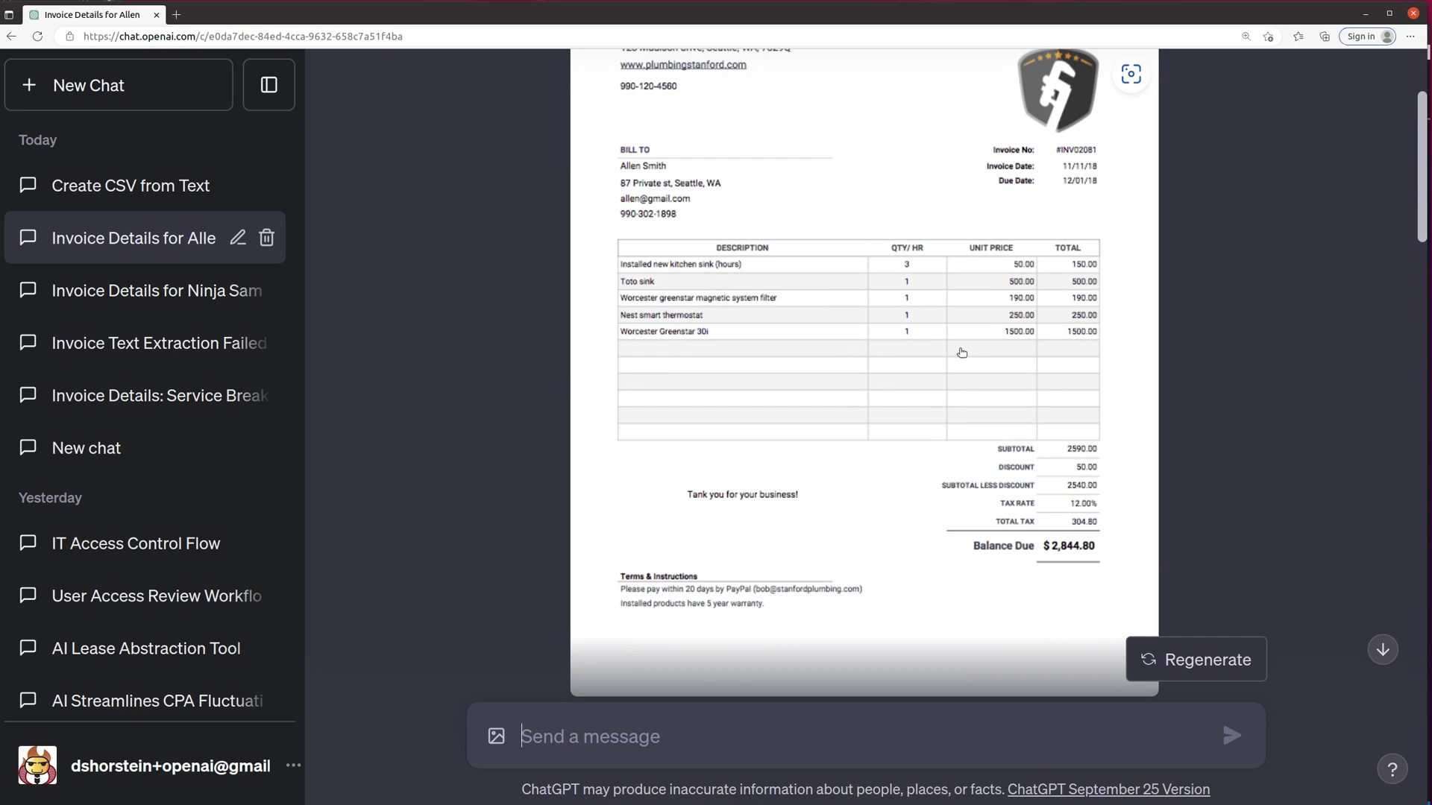